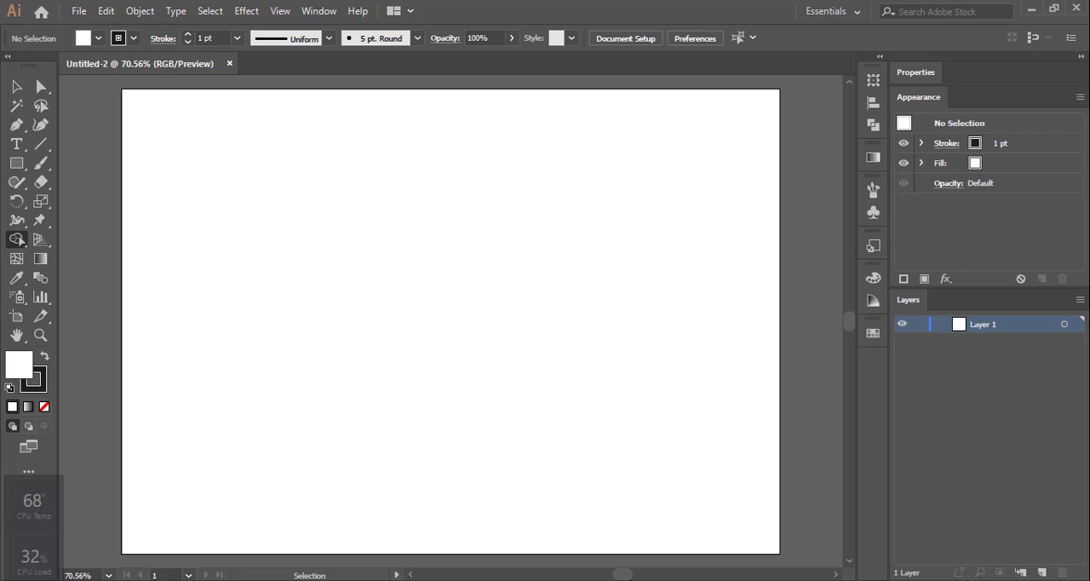
Draw a square about 102 mm wide near the middle of the artboard with a 0 pt stroke and red fill
click(16, 86)
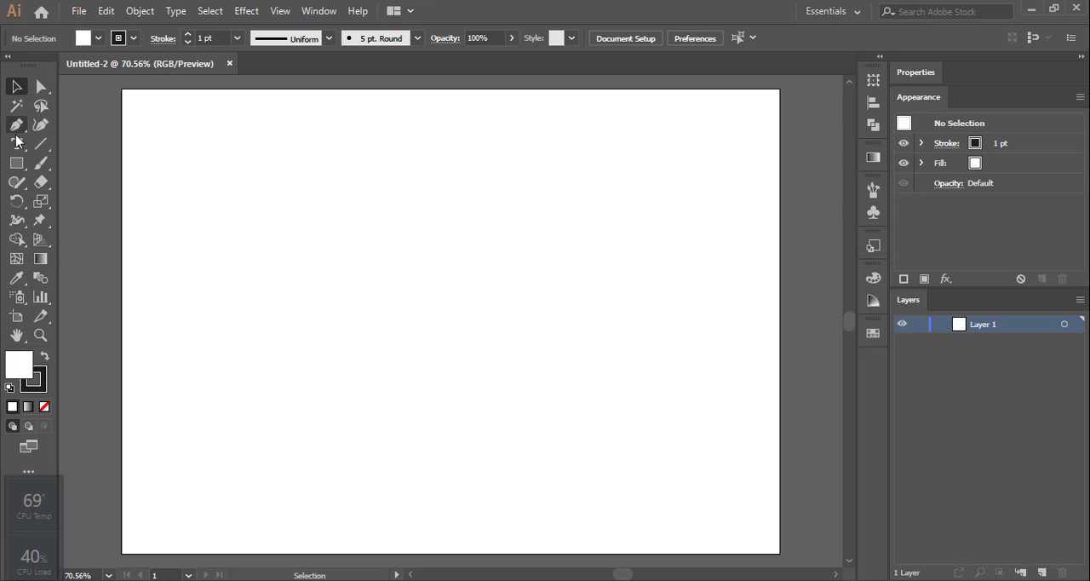
click(16, 163)
drag(306, 207, 532, 350)
click(187, 42)
click(188, 42)
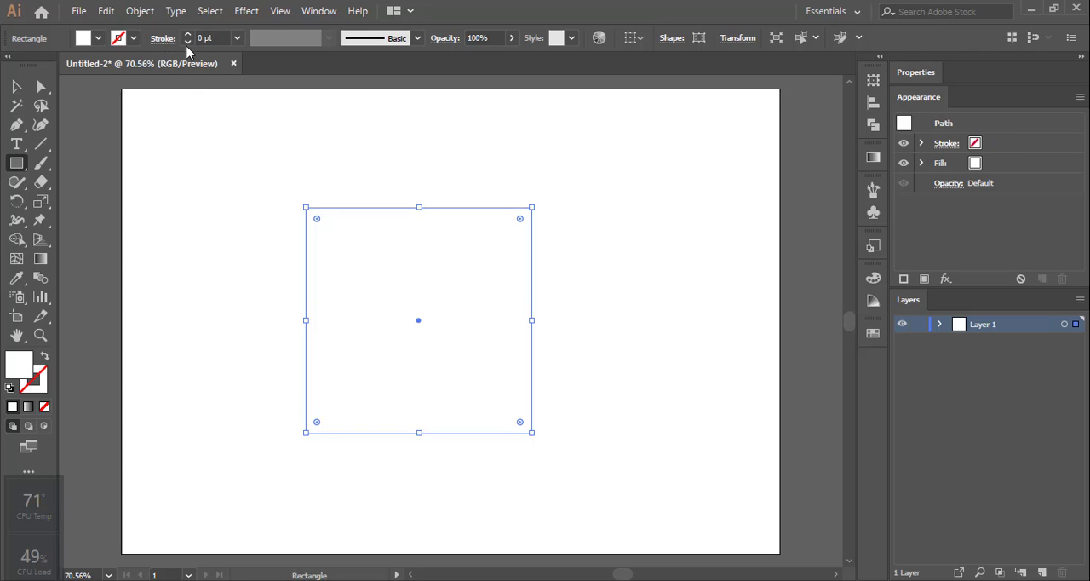
click(84, 39)
click(51, 64)
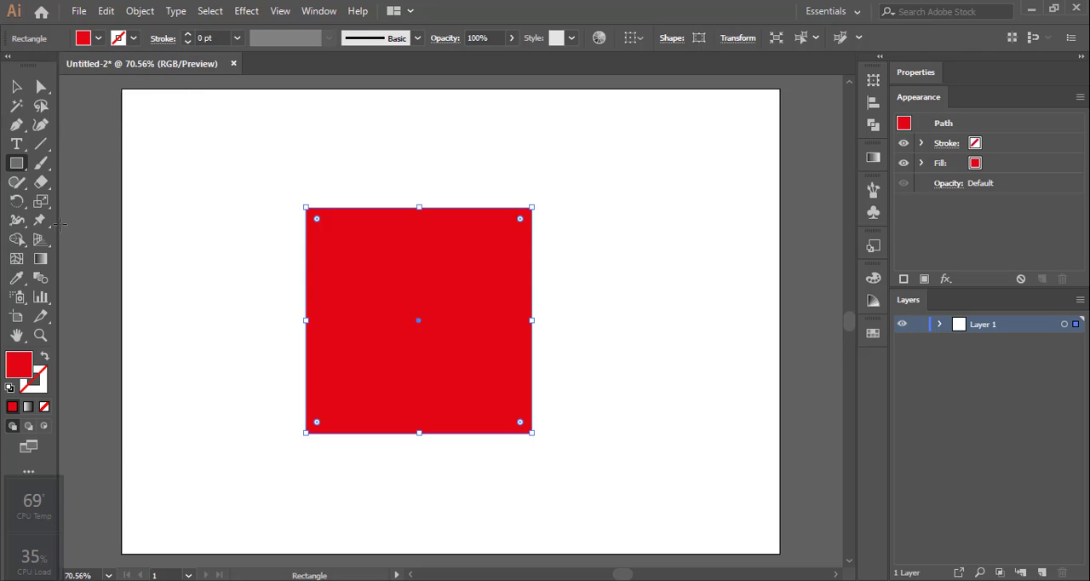
Start splitting the red square into a grid of 30 rows and 30 columns, with preview and added guides enabled
click(140, 11)
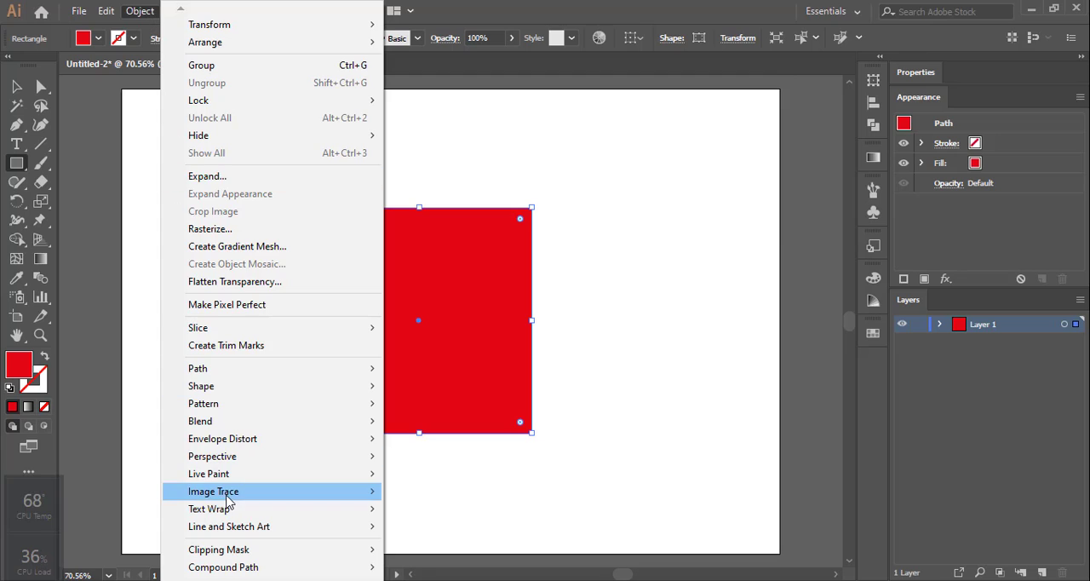
mouse_move(255, 484)
mouse_move(245, 373)
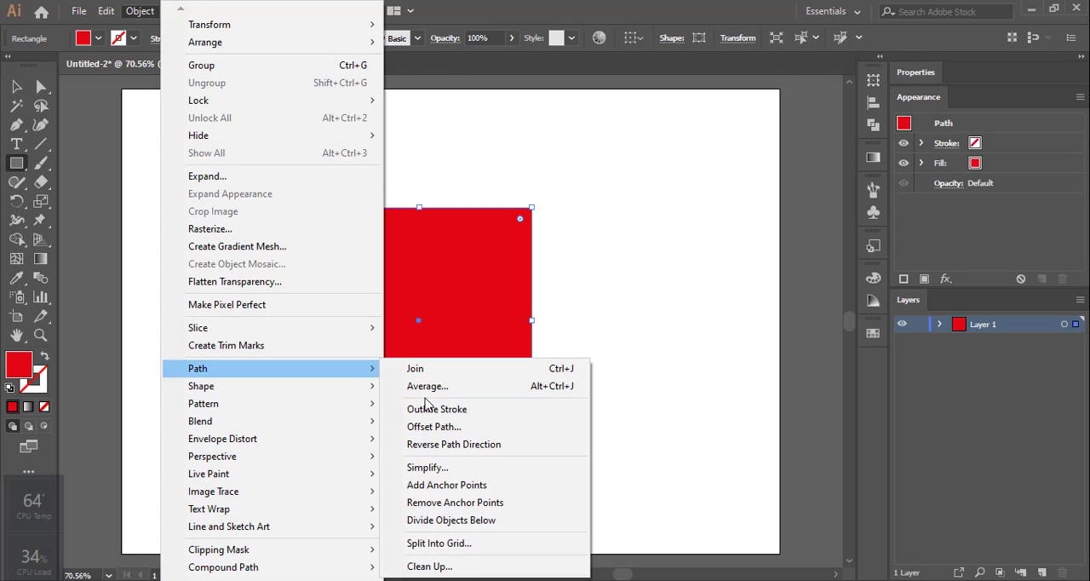
click(470, 544)
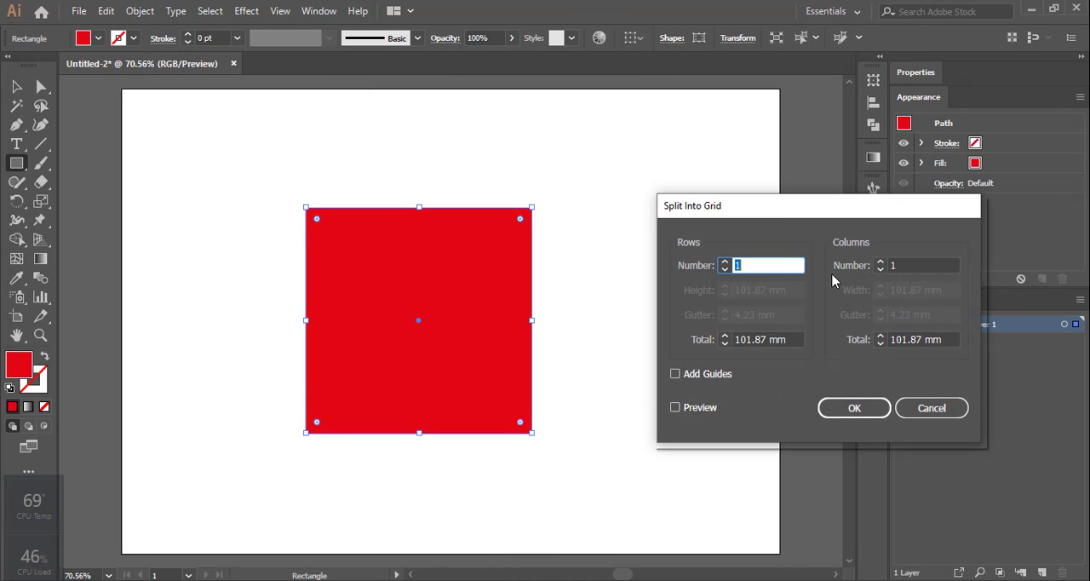
click(678, 409)
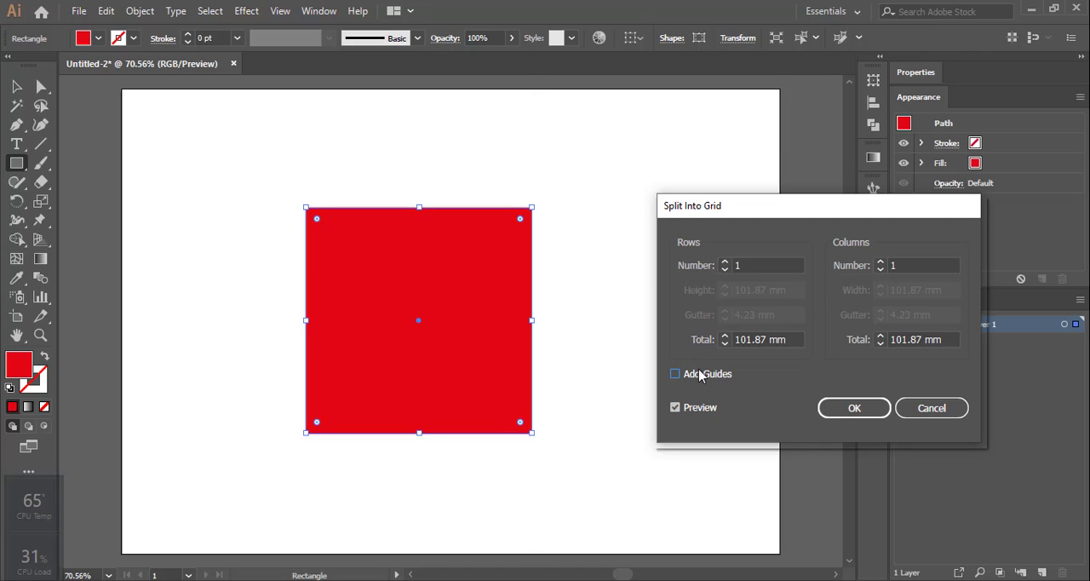
click(677, 374)
click(763, 262)
text(30)
click(919, 265)
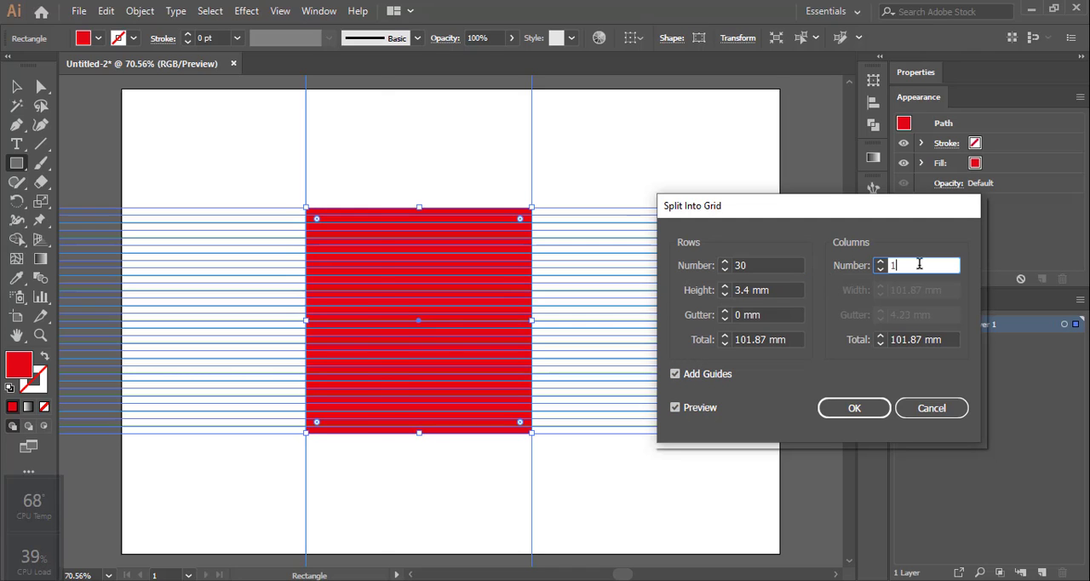
text(30)
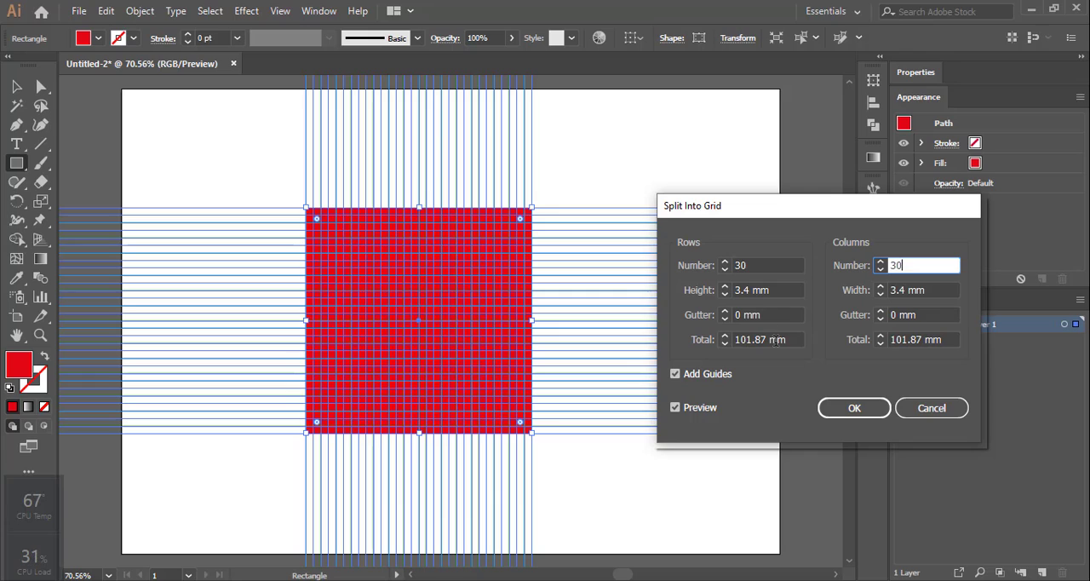
Set both the row and column gutters to 1 mm and apply the grid split
click(772, 339)
click(747, 316)
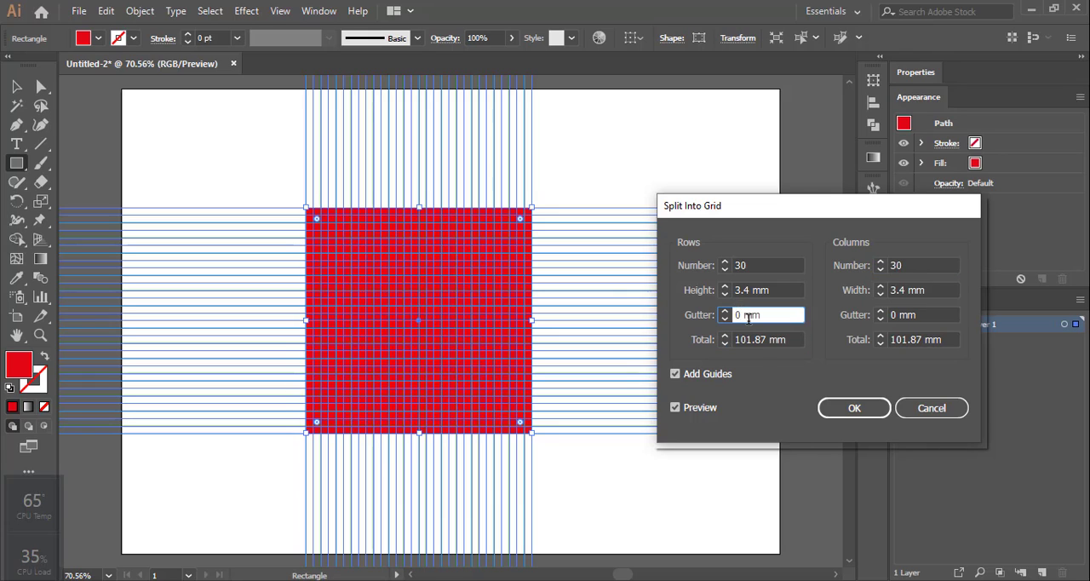
key(Up)
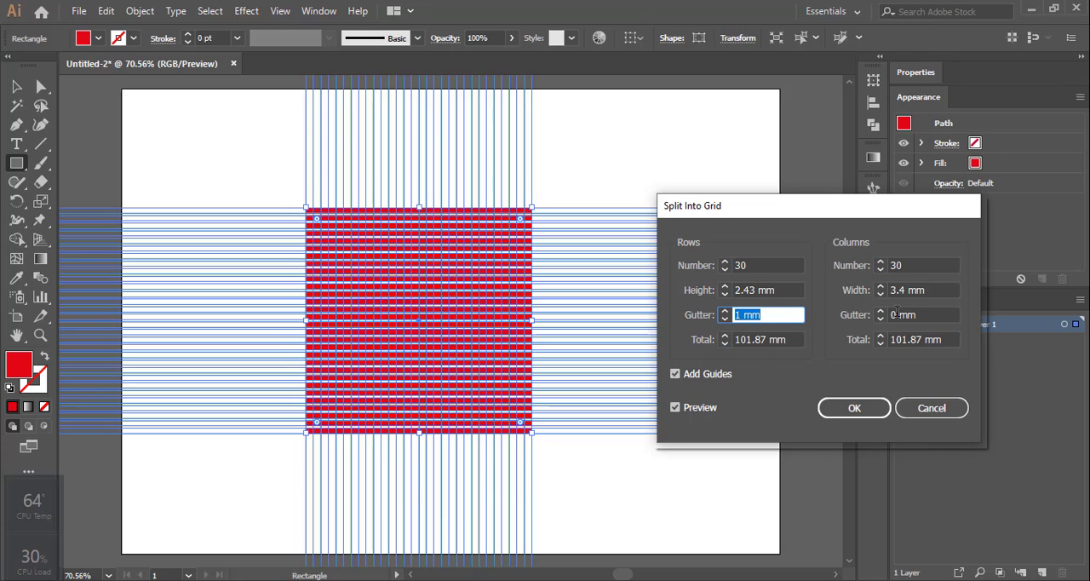
click(928, 315)
key(Up)
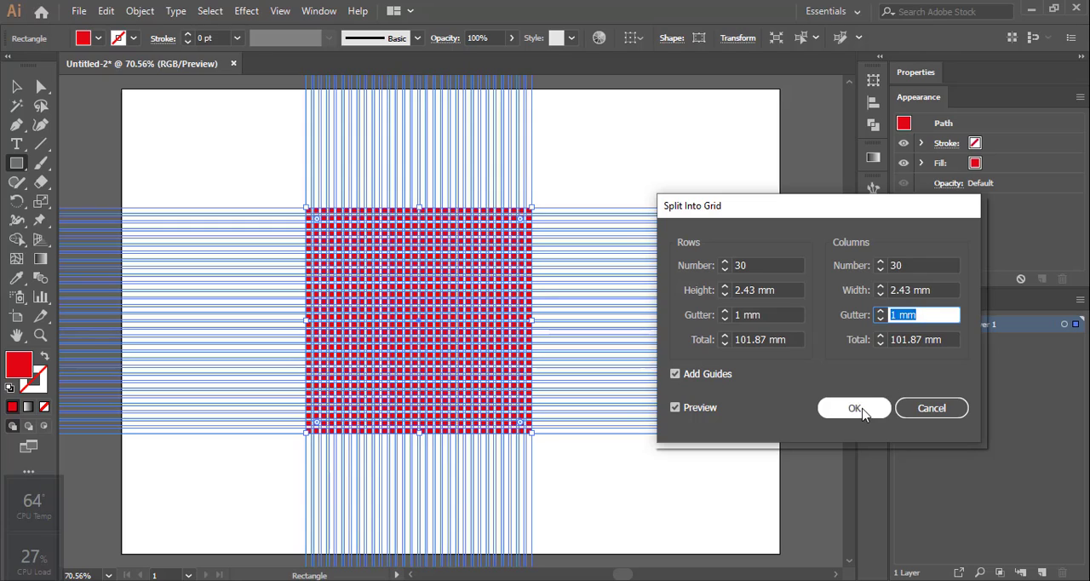
click(854, 408)
Select all the red grid squares with the Magic Wand and lock them
scroll(478, 264, up, 2)
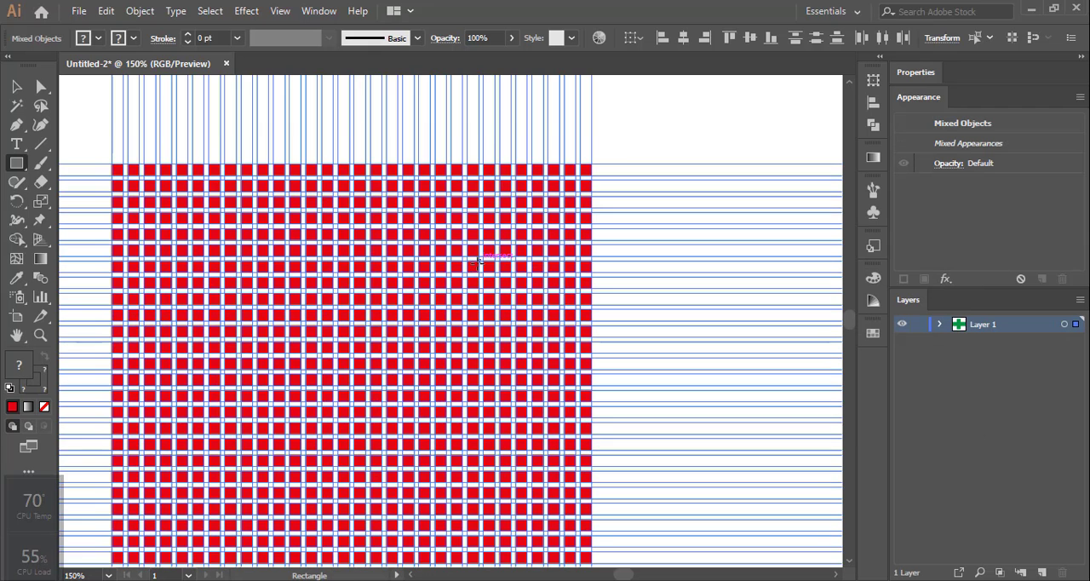
scroll(479, 256, down, 1)
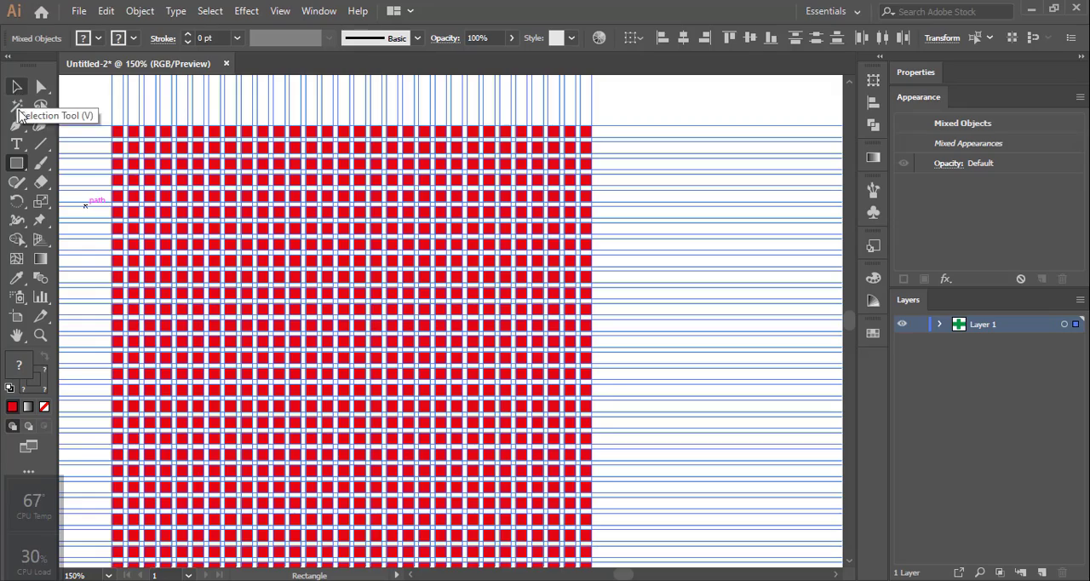
click(16, 105)
scroll(155, 187, up, 4)
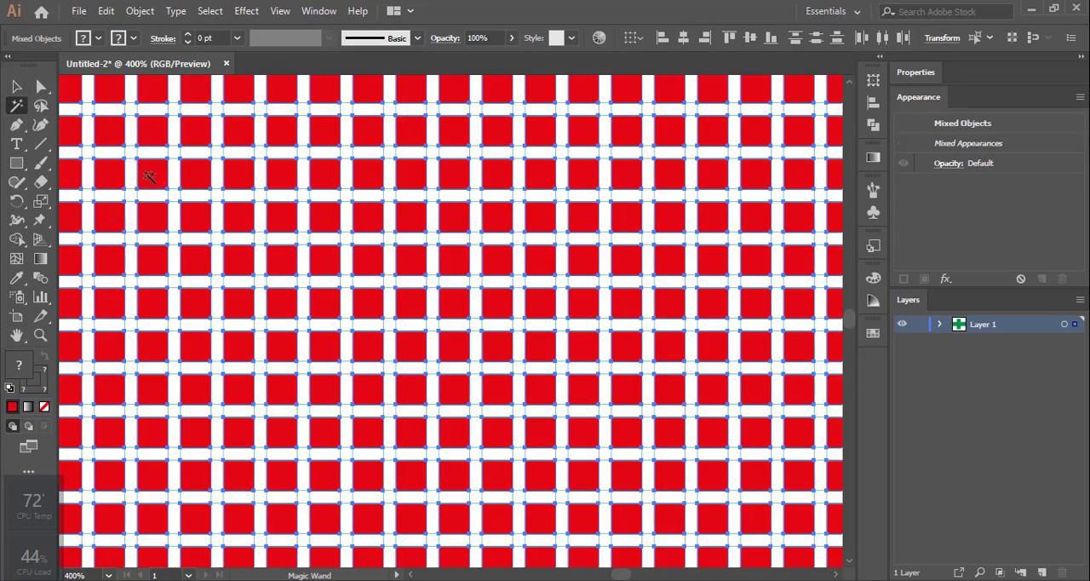
click(152, 177)
click(141, 10)
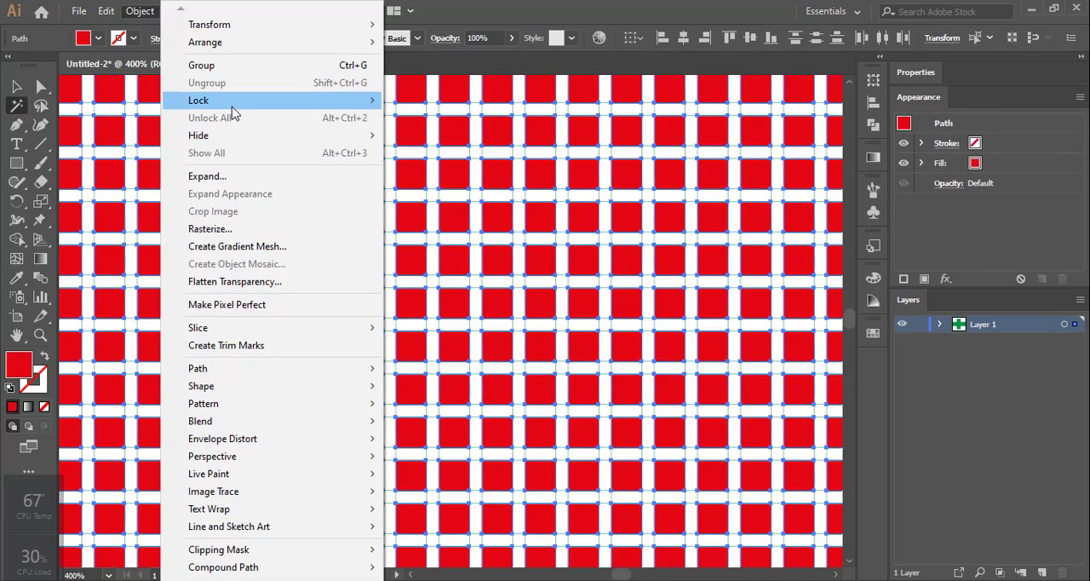
mouse_move(361, 101)
click(416, 101)
Select the grid guide lines and ready the Shape Builder tool with a green fill and no stroke
scroll(356, 148, down, 3)
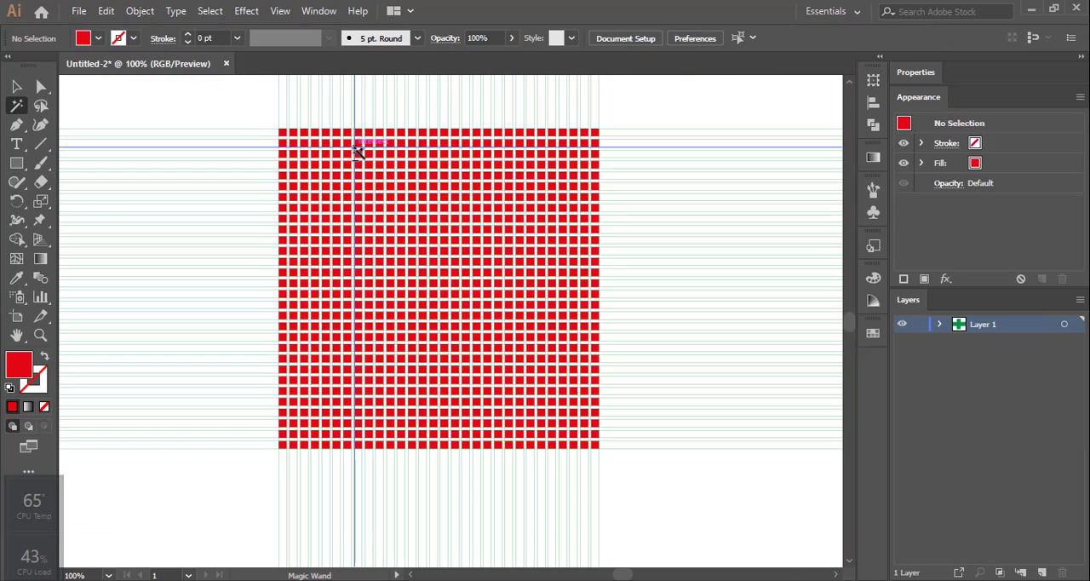
key(v)
scroll(228, 222, down, 2)
drag(186, 389, 521, 144)
click(17, 239)
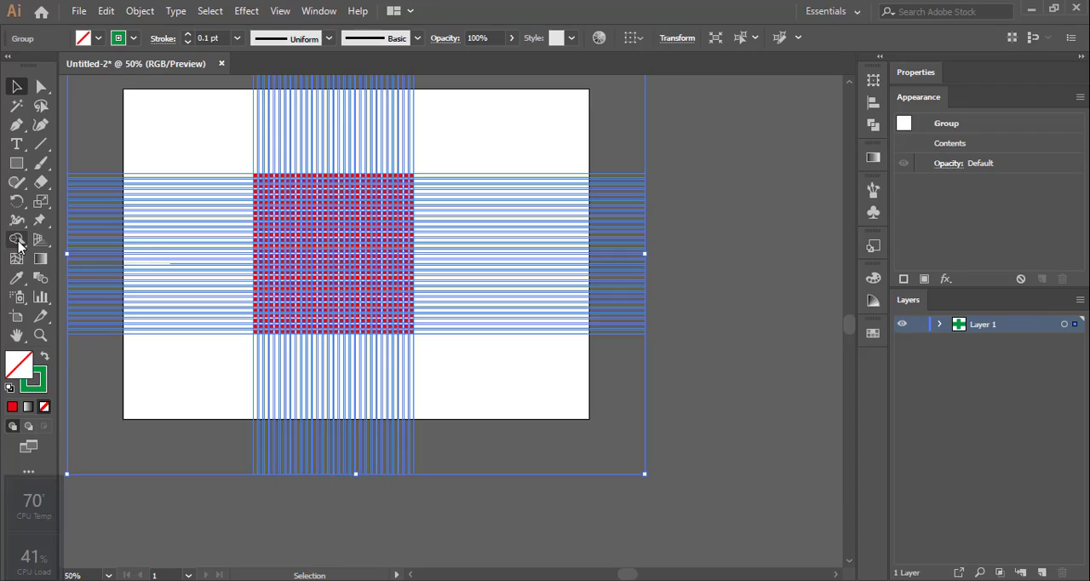
scroll(316, 276, up, 3)
scroll(317, 276, up, 1)
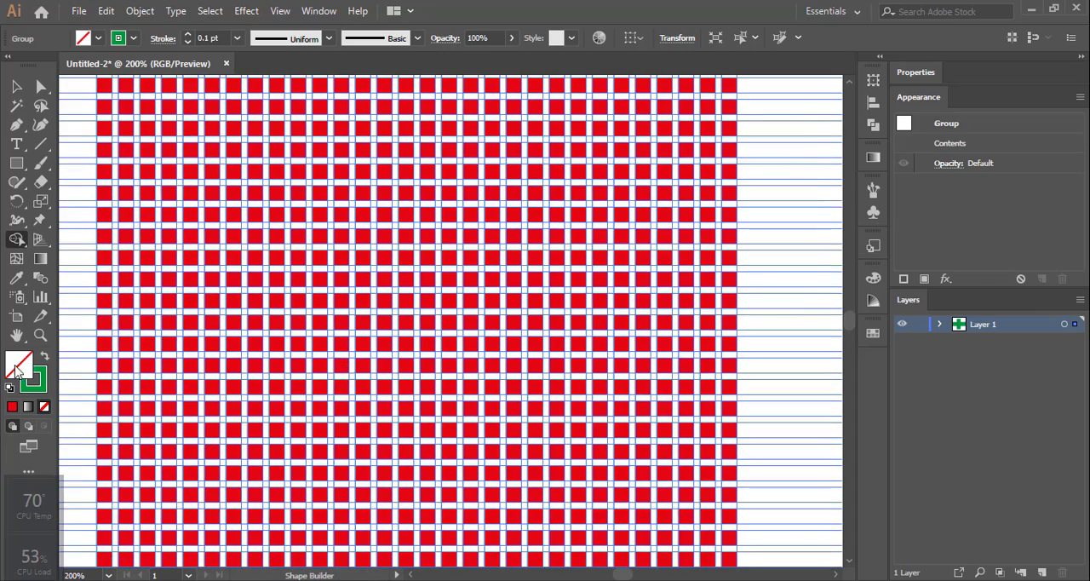
click(45, 356)
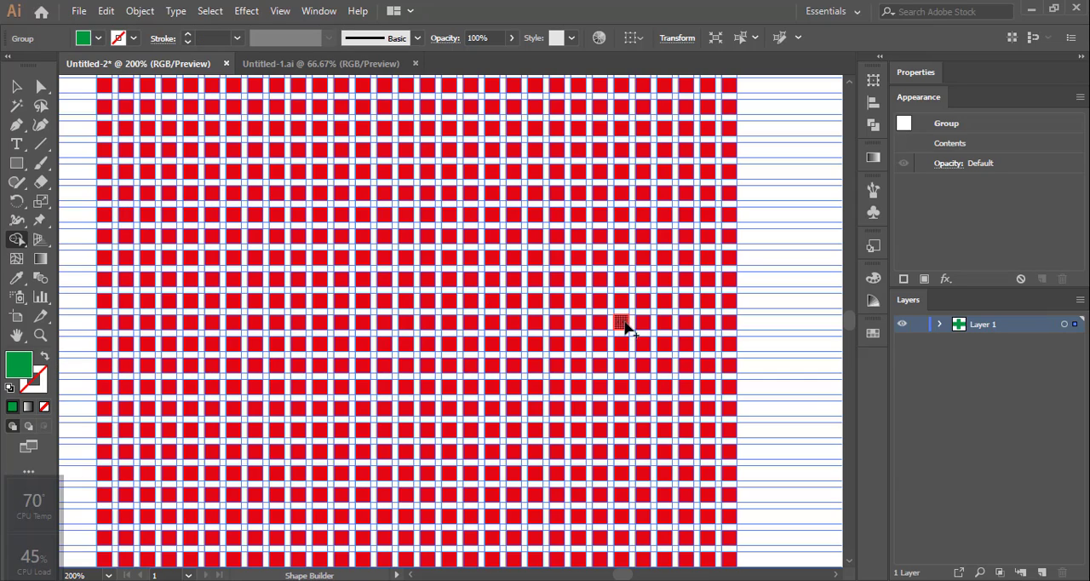
Merge grid cells into the first green Kufic lettering strokes: the stepped baseline, two dots below it and the upright strokes above
drag(667, 336, 622, 352)
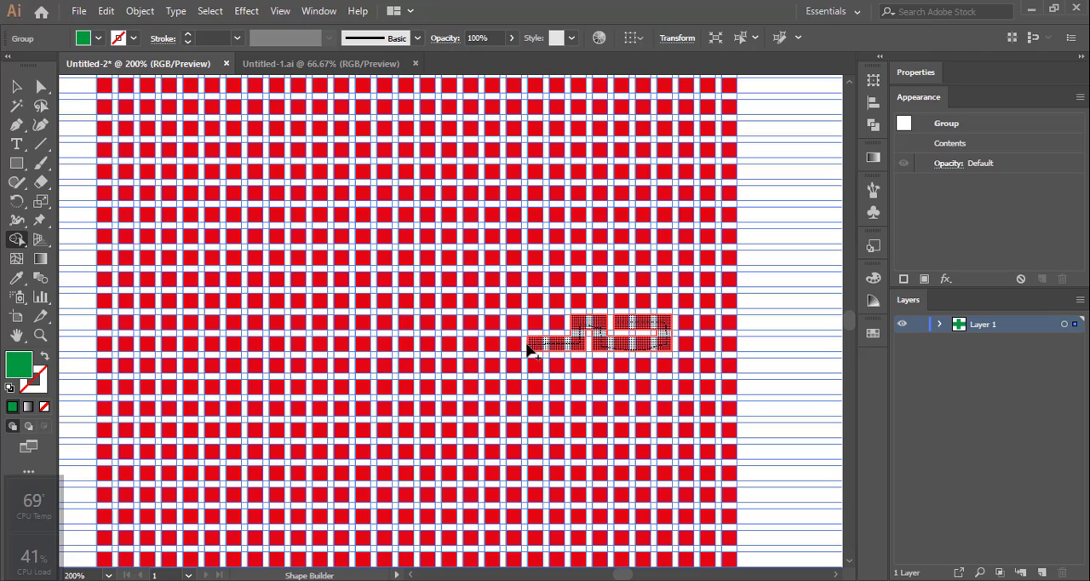
drag(528, 349, 511, 347)
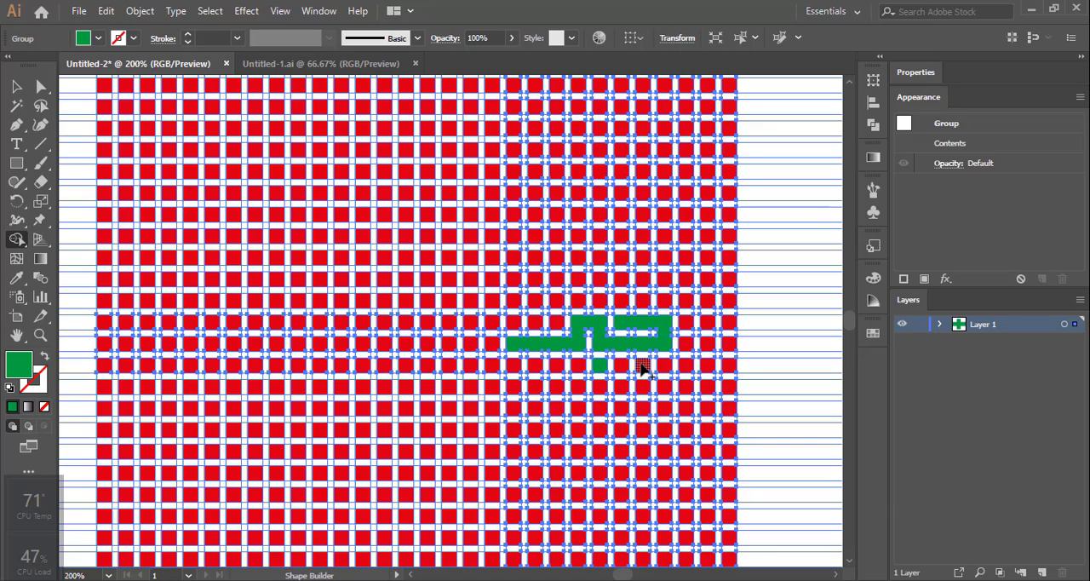
mouse_move(664, 308)
mouse_down()
mouse_move(663, 263)
mouse_move(642, 264)
mouse_move(644, 297)
mouse_move(581, 302)
mouse_up()
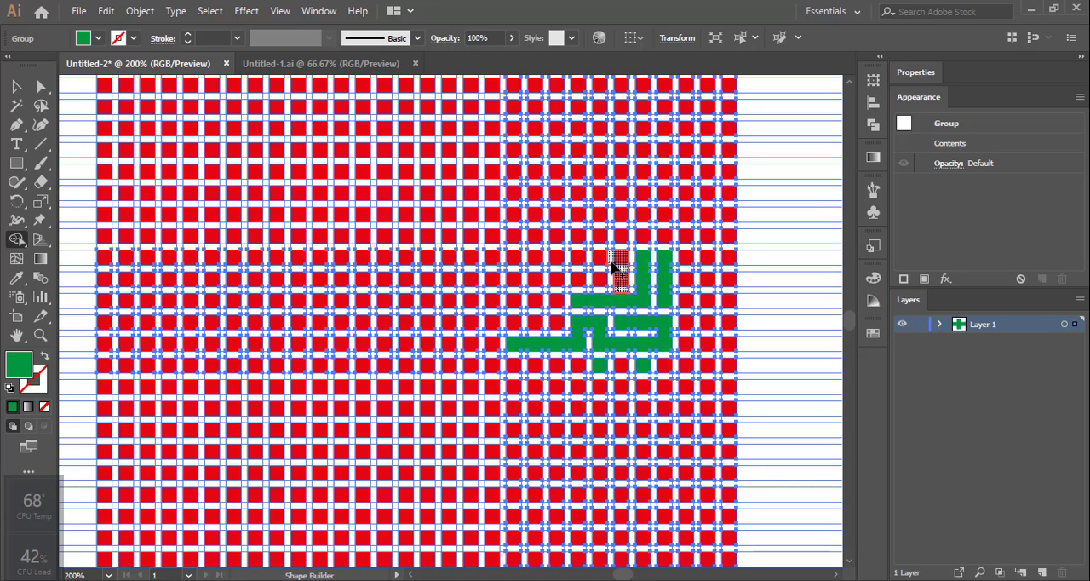
Build the remaining green lettering from grid cells: the middle loop, further uprights, stepped end letter, upper dot and extended baseline stroke
mouse_move(611, 264)
mouse_down()
mouse_move(578, 266)
mouse_move(580, 277)
mouse_move(615, 279)
mouse_move(619, 295)
mouse_move(534, 301)
mouse_move(553, 281)
mouse_move(557, 322)
mouse_move(508, 315)
mouse_up()
key(ctrl+z)
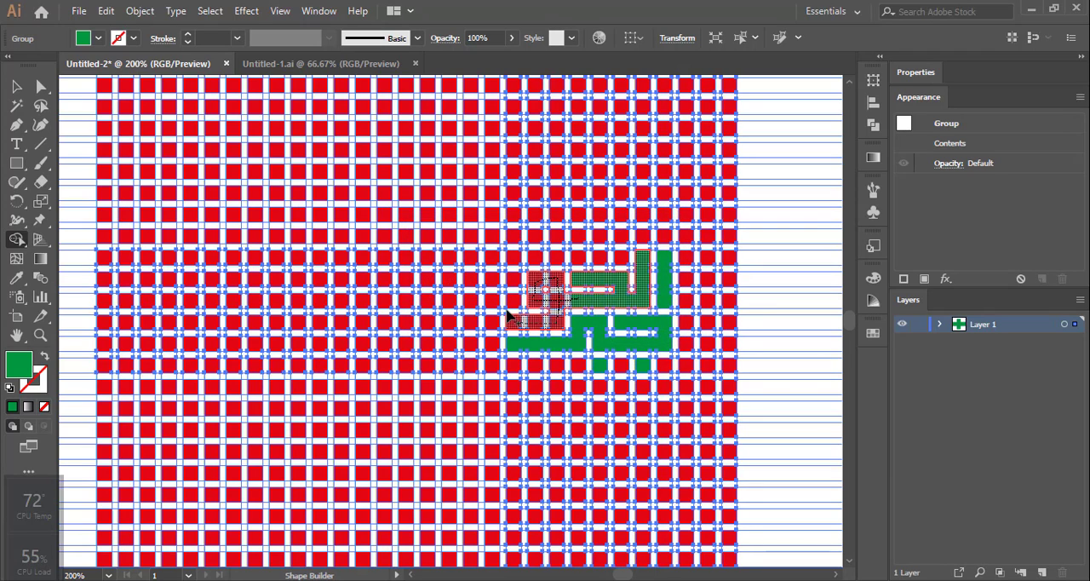
click(511, 271)
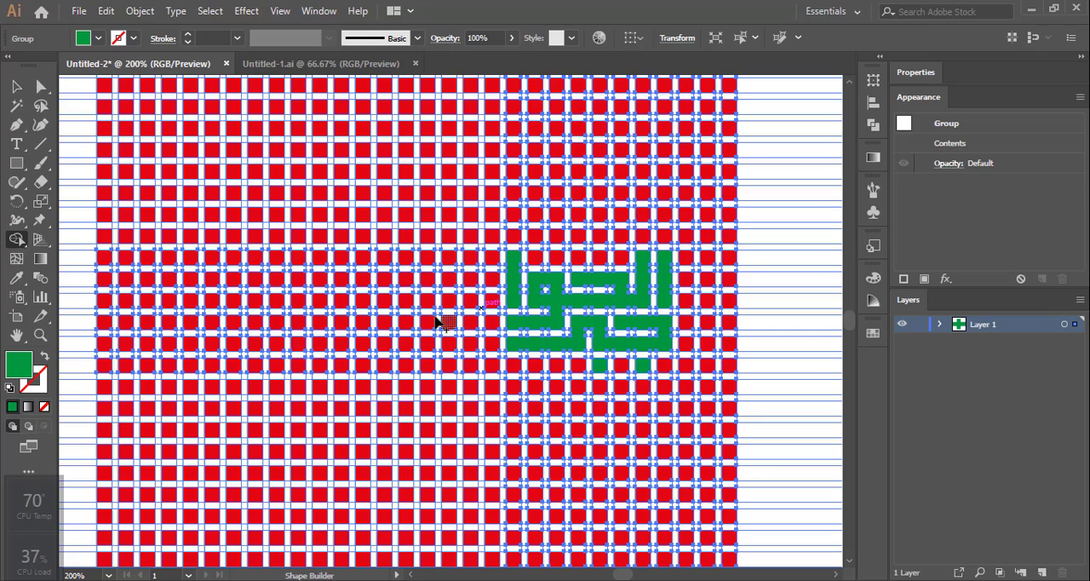
mouse_move(449, 318)
mouse_down()
mouse_move(482, 303)
mouse_move(487, 322)
mouse_move(430, 322)
mouse_move(429, 339)
mouse_move(385, 344)
mouse_move(452, 264)
mouse_up()
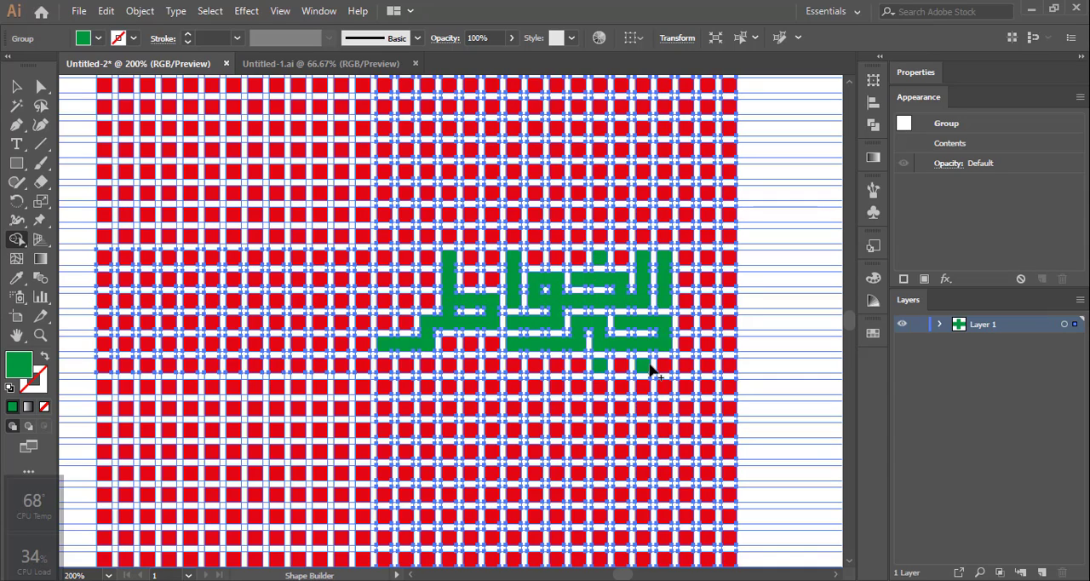
mouse_move(483, 349)
mouse_down()
mouse_move(446, 344)
mouse_move(499, 345)
mouse_up()
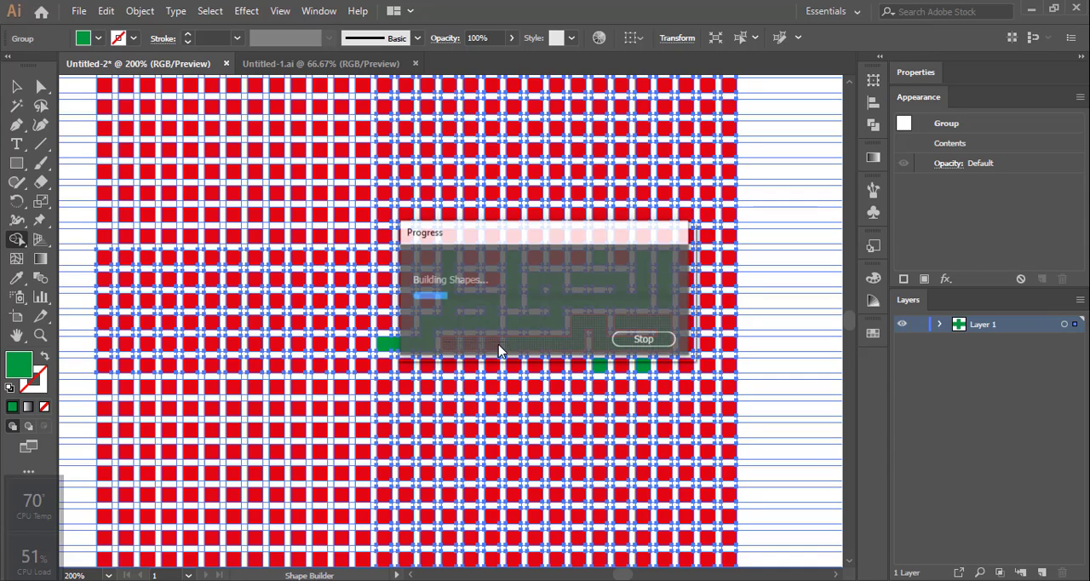
Select all the green lettering shapes with the Magic Wand and cut them out of the grid
click(16, 106)
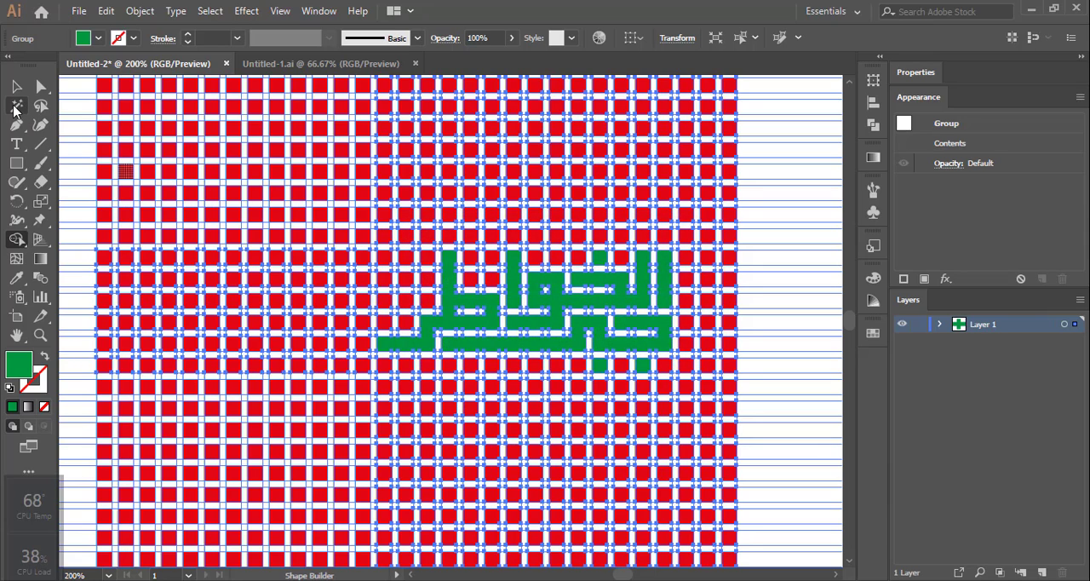
click(474, 327)
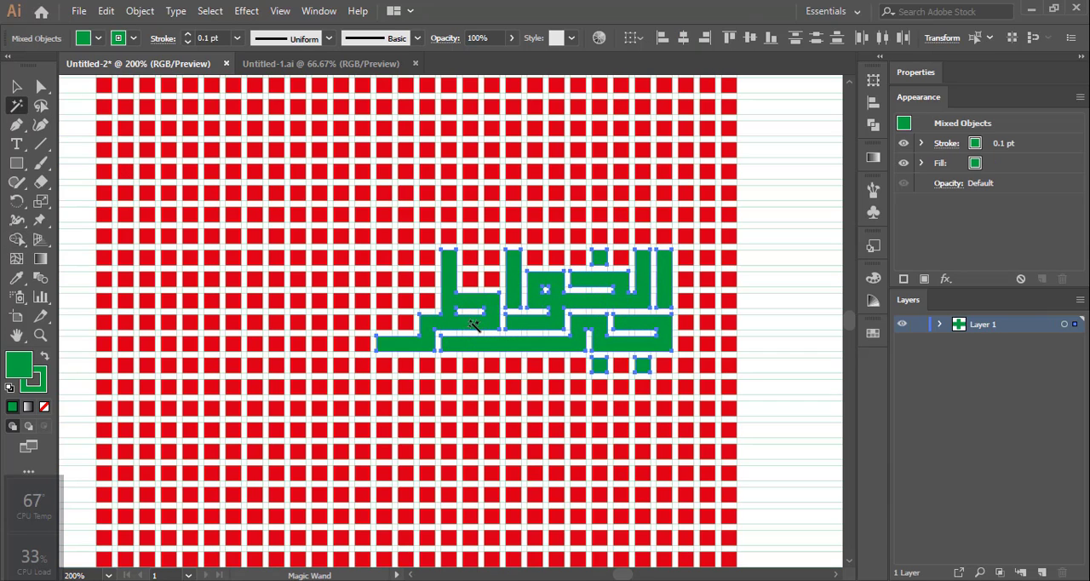
key(Delete)
Select all the remaining grid guide lines and delete them
scroll(474, 326, down, 2)
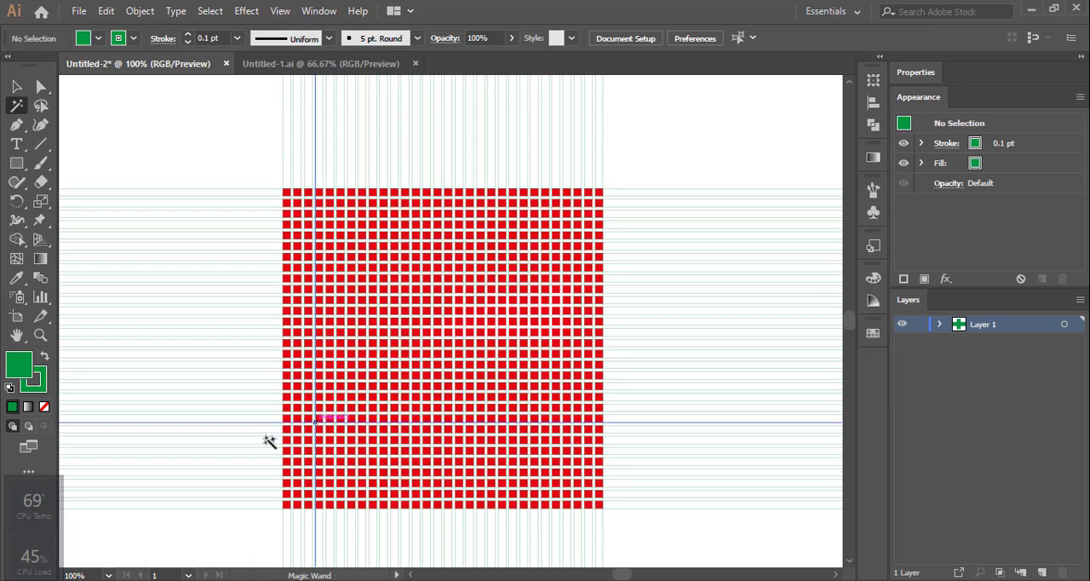
key(v)
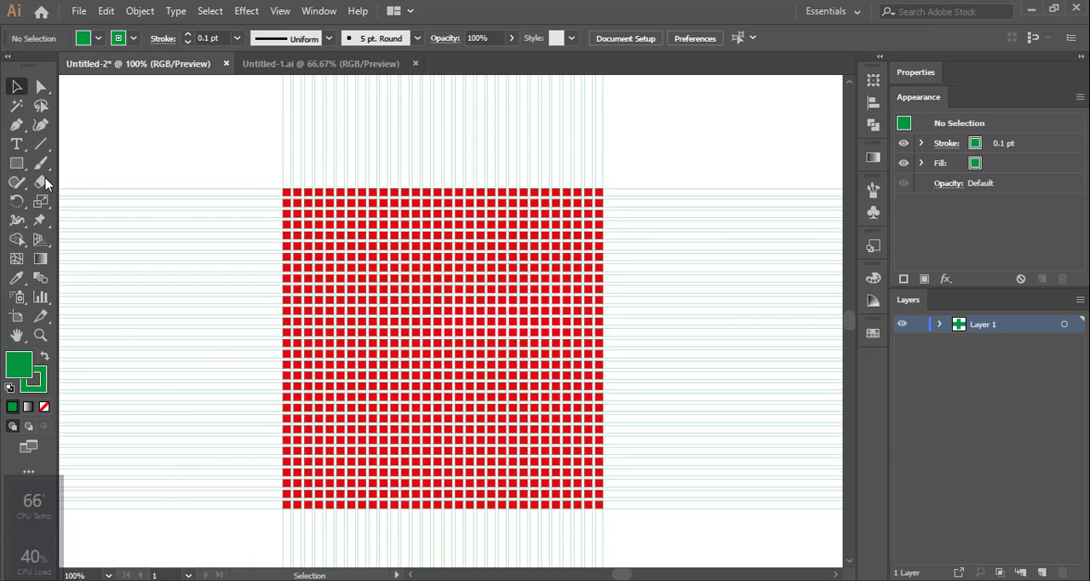
drag(157, 540, 689, 145)
key(Delete)
Unlock the red grid squares and delete them all
key(ctrl+a)
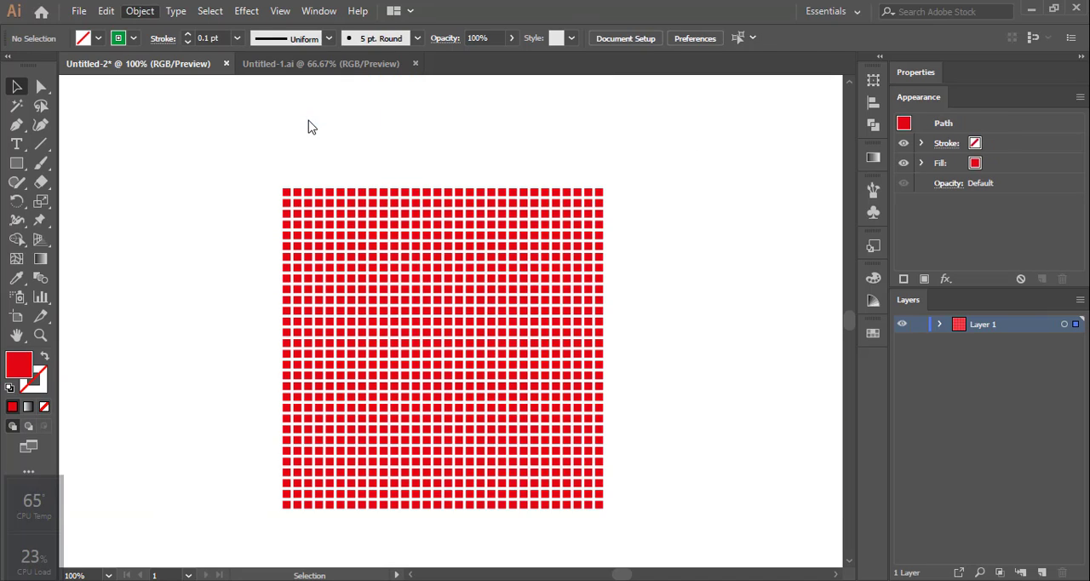
drag(224, 538, 701, 134)
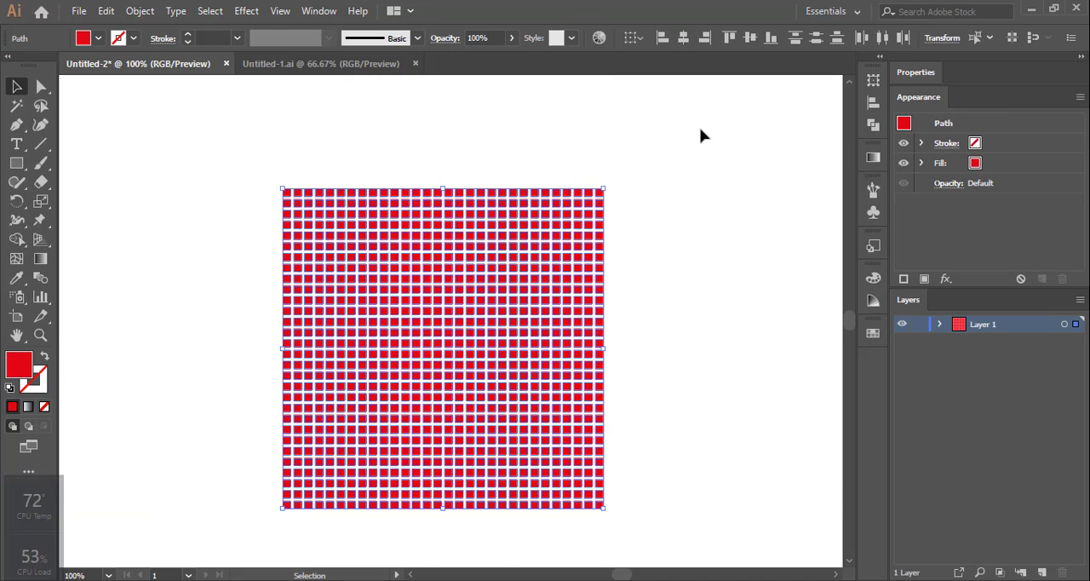
key(Delete)
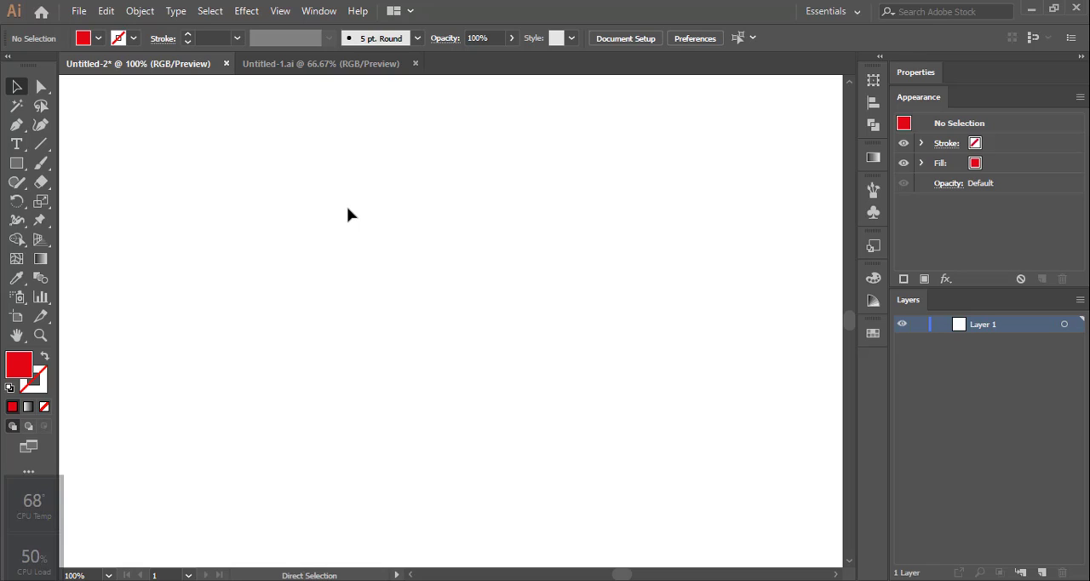
Paste the cut green lettering onto the empty artboard
key(ctrl+v)
key(ctrl+equal)
key(ctrl+equal)
scroll(417, 323, up, 2)
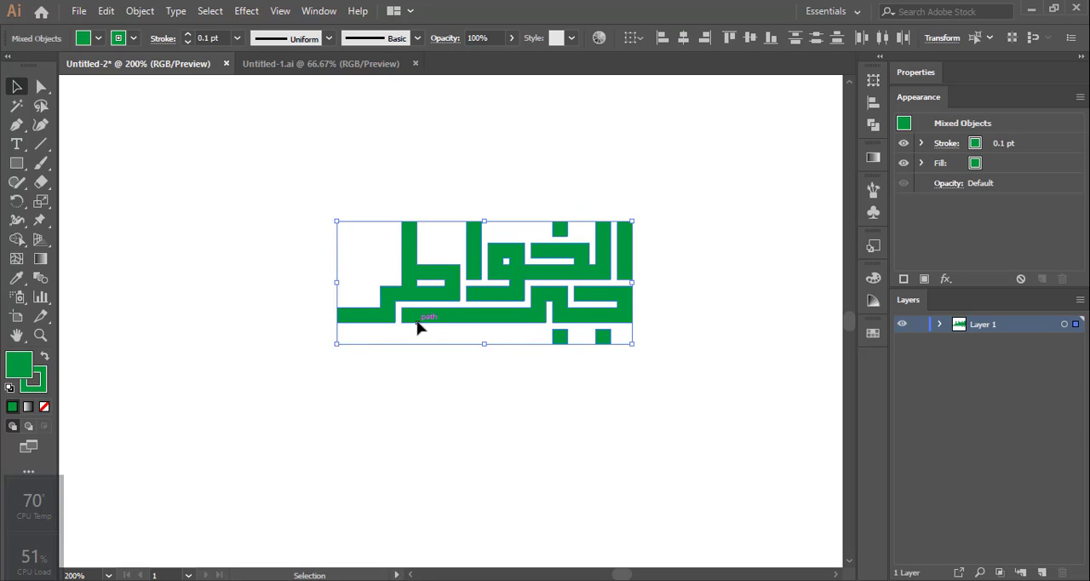
Round all the corners of the green lettering shapes with a 0.5 mm radius
scroll(417, 324, up, 1)
scroll(417, 323, up, 1)
key(space)
drag(448, 358, 339, 402)
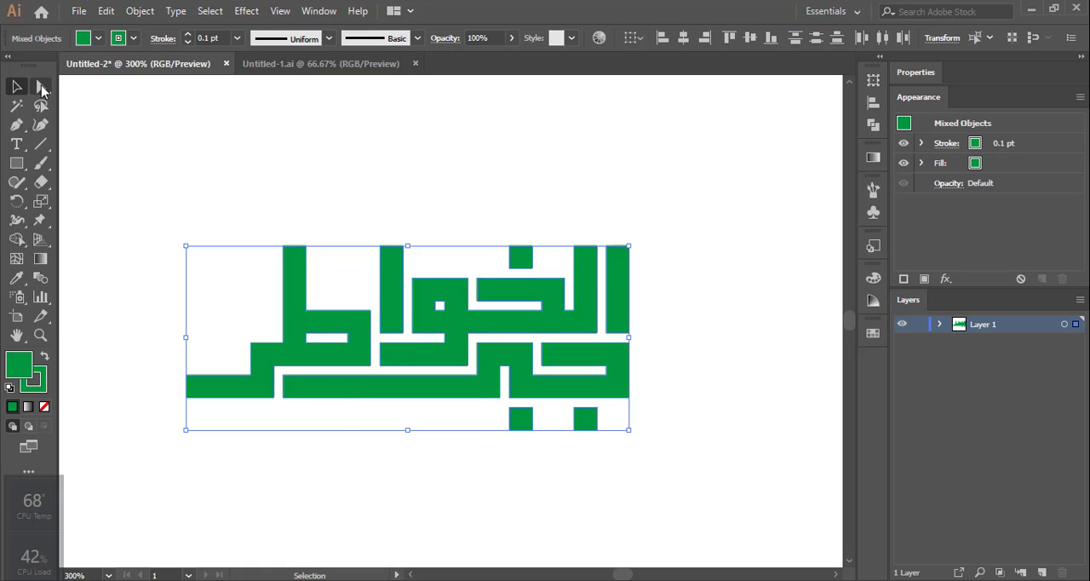
key(a)
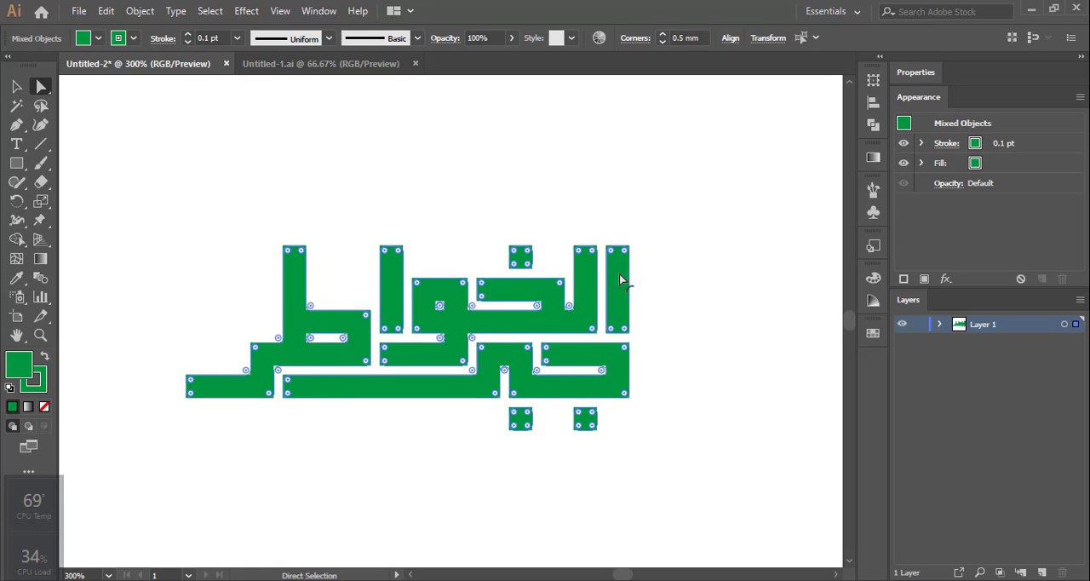
click(645, 273)
click(619, 271)
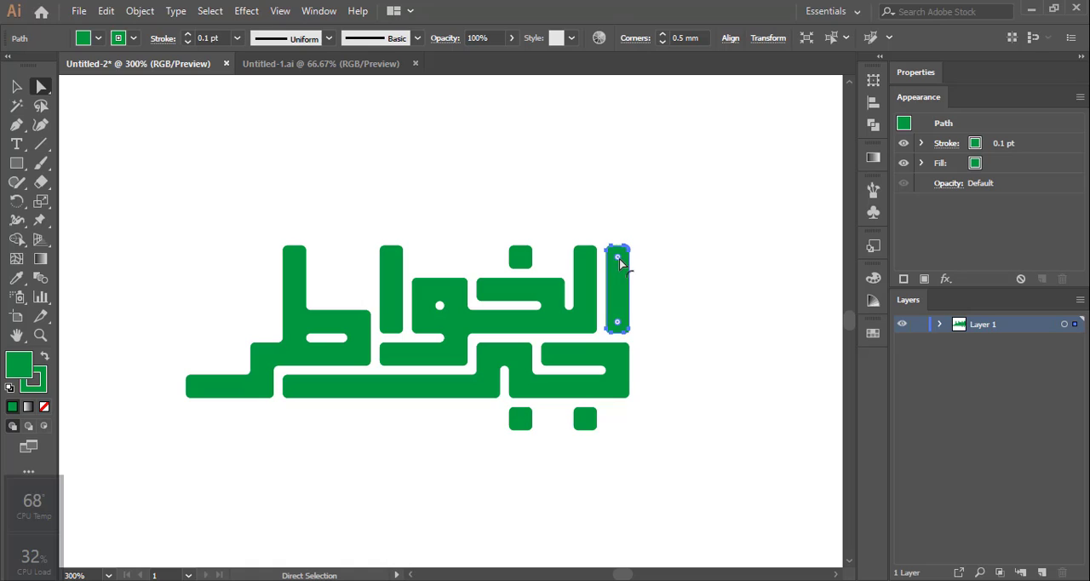
drag(619, 260, 620, 274)
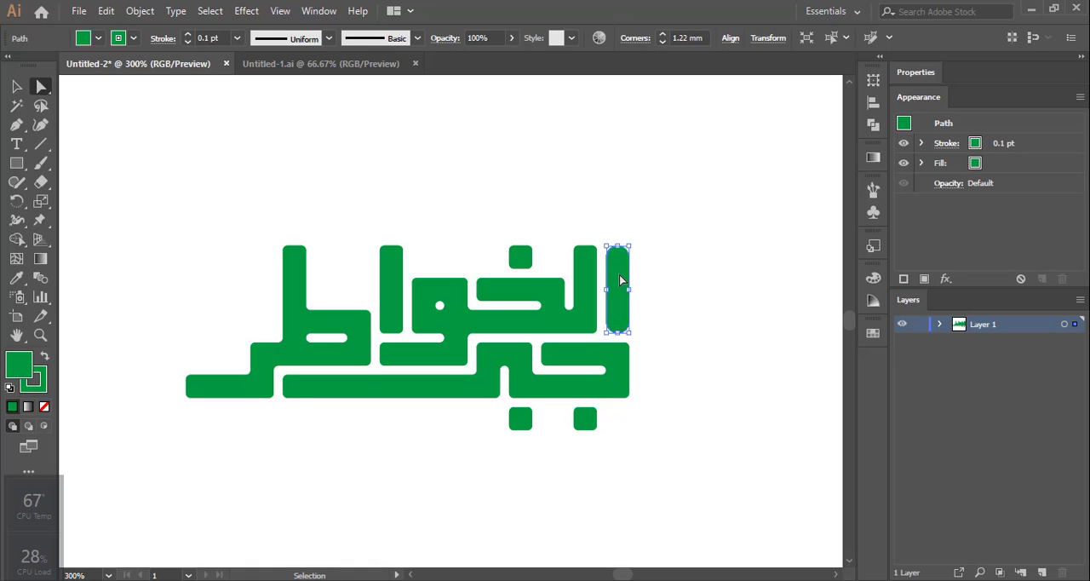
key(ctrl+z)
Fully round the upper ends of the two rightmost vertical strokes of the lettering
scroll(625, 257, up, 3)
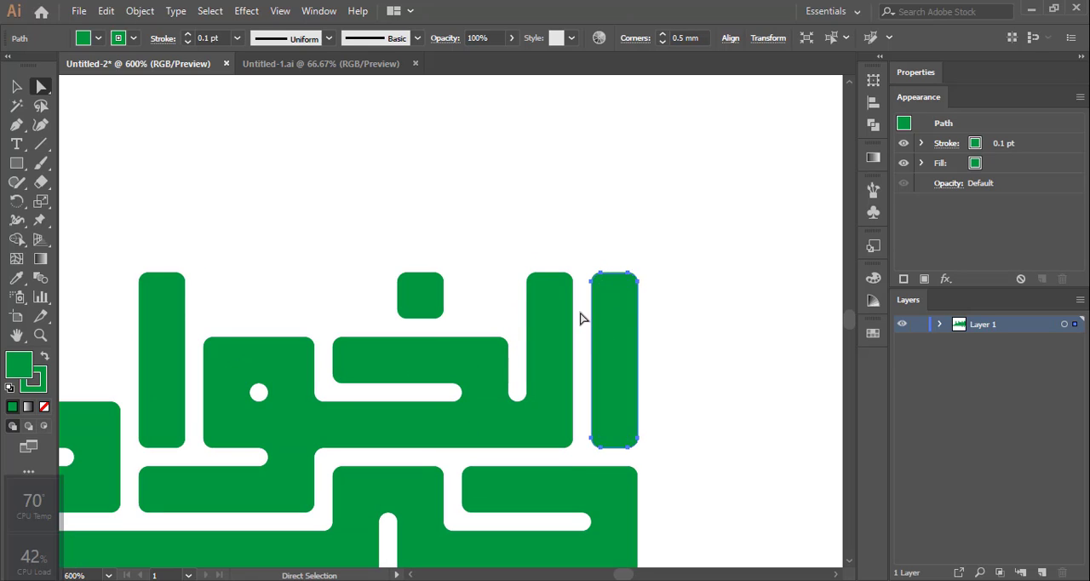
drag(580, 317, 657, 258)
drag(652, 250, 511, 325)
drag(607, 293, 613, 316)
Turn the upper dot and the two lower dots into circles with a 1.21 mm corner radius
click(490, 302)
click(441, 303)
mouse_move(411, 288)
mouse_down()
mouse_move(423, 298)
mouse_move(409, 309)
mouse_up()
drag(331, 295, 448, 129)
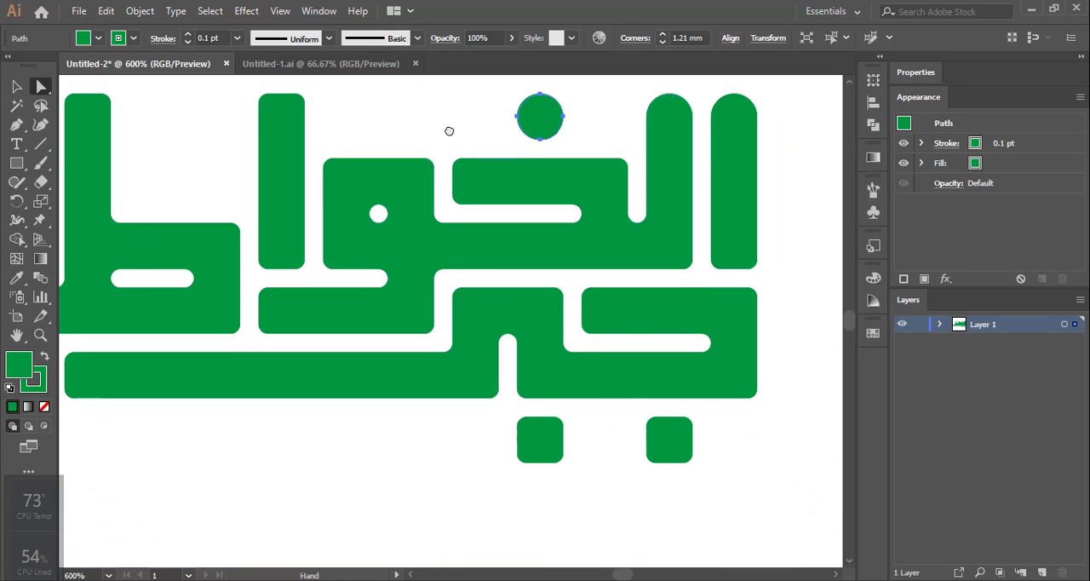
click(671, 440)
drag(659, 432, 674, 449)
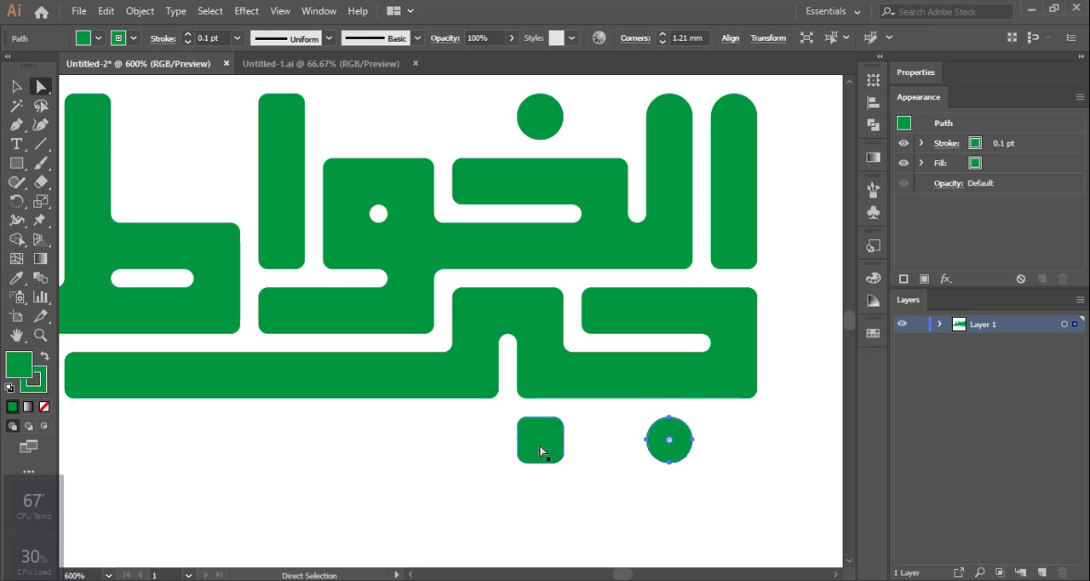
drag(530, 430, 561, 452)
Round the left ends of the two long horizontal strokes at the base of the lettering to 1.21 mm
drag(401, 441, 617, 452)
click(357, 408)
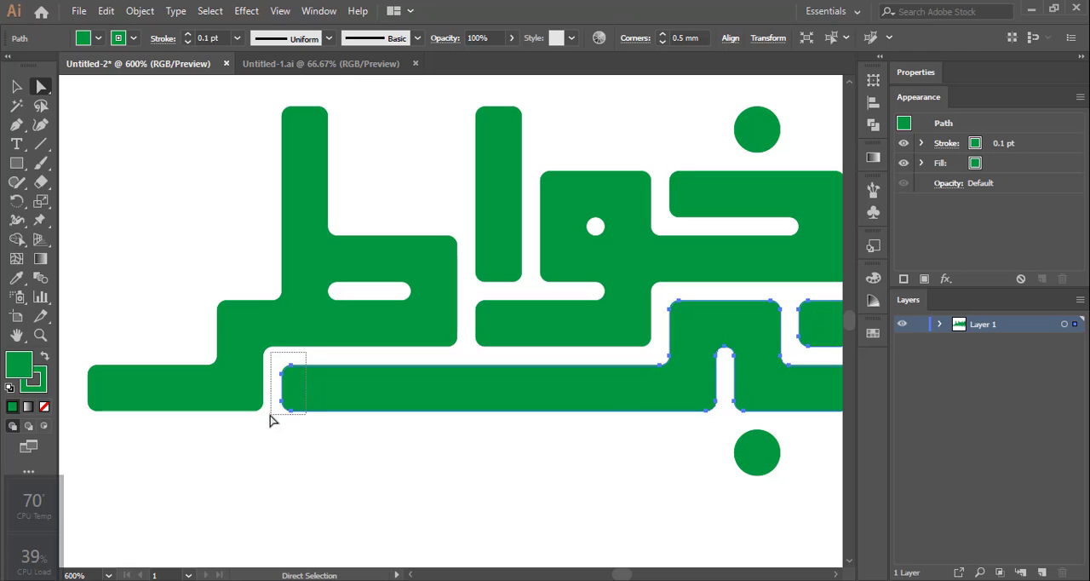
drag(272, 420, 373, 395)
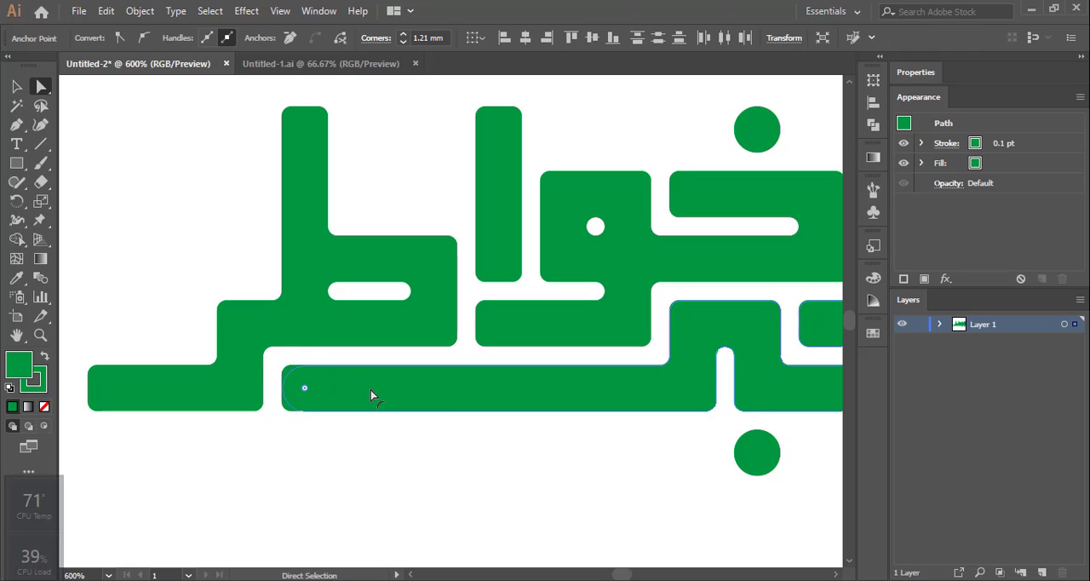
click(165, 397)
drag(74, 421, 161, 446)
click(341, 423)
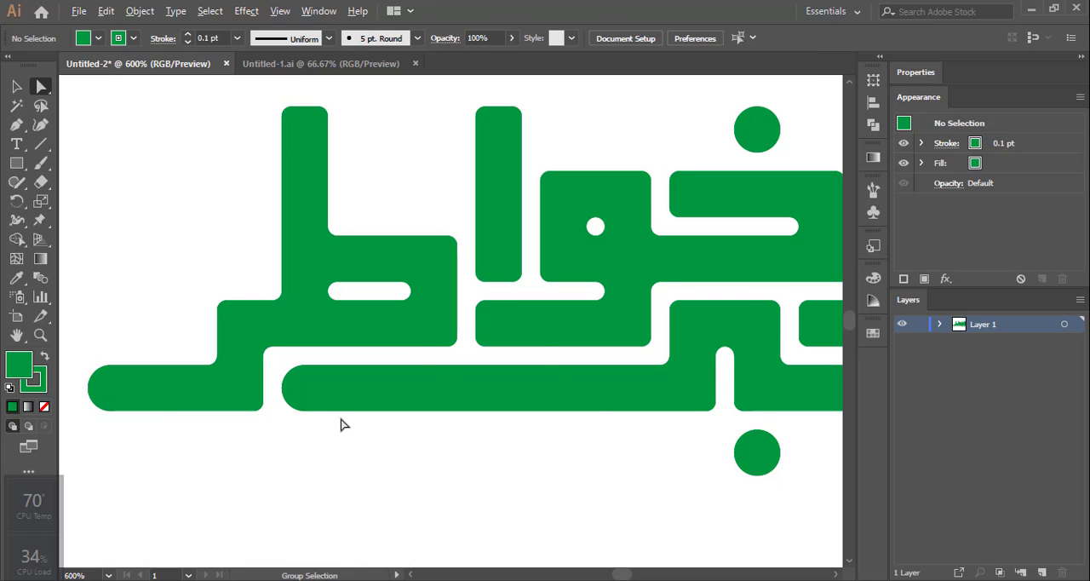
Select the hand-and-plant artwork and move it directly above the lettering, lined up with the lettering's right edge
scroll(341, 423, down, 1)
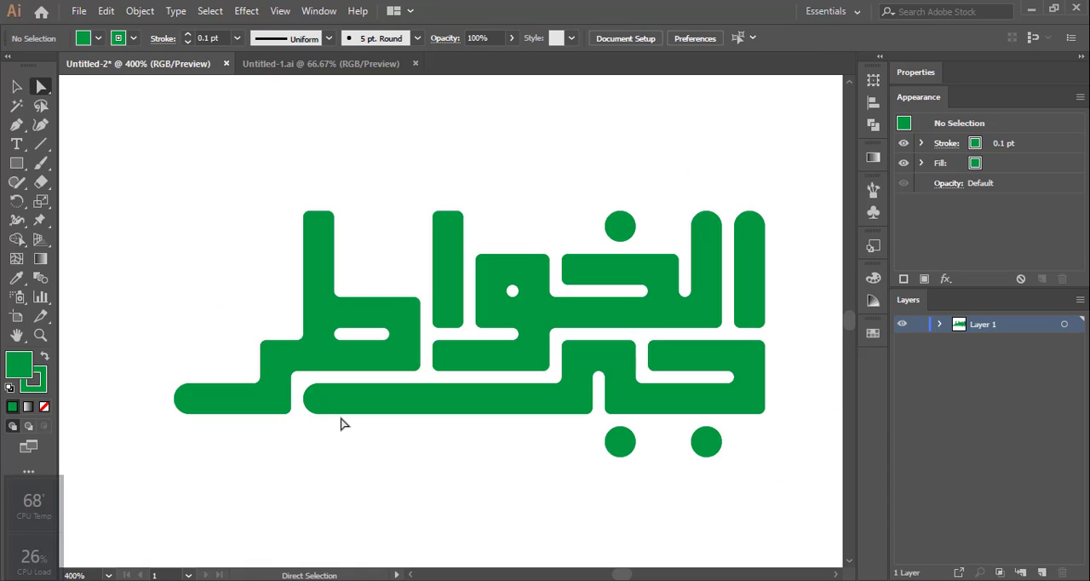
scroll(400, 437, down, 2)
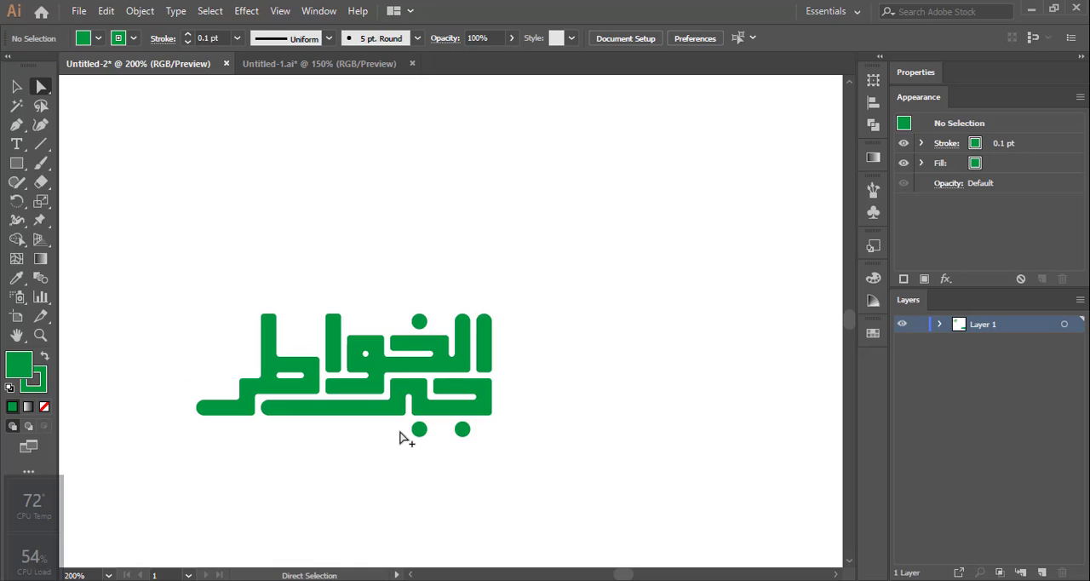
scroll(338, 470, down, 2)
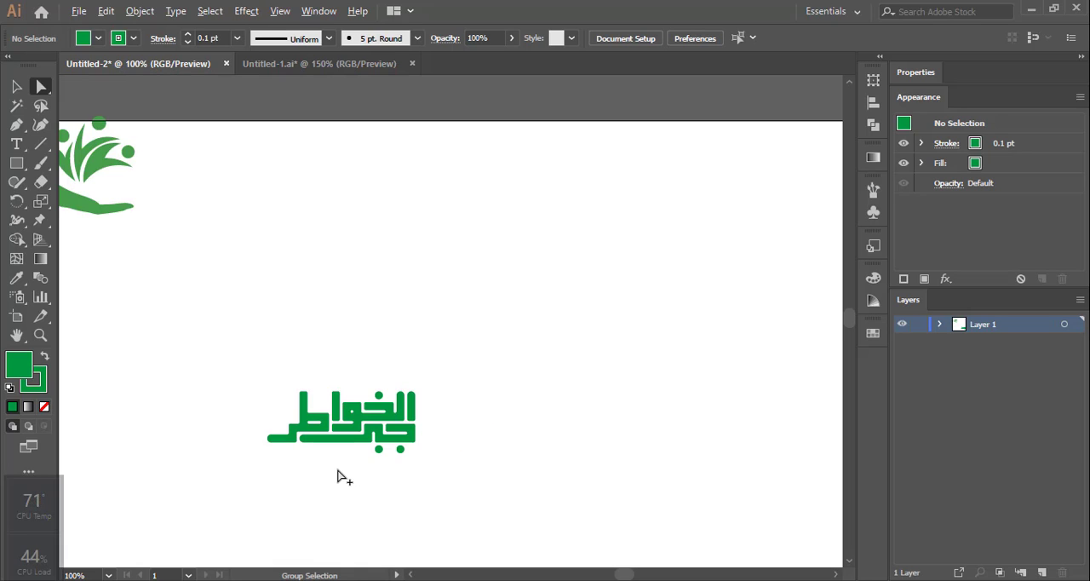
drag(242, 355, 428, 404)
drag(134, 298, 354, 157)
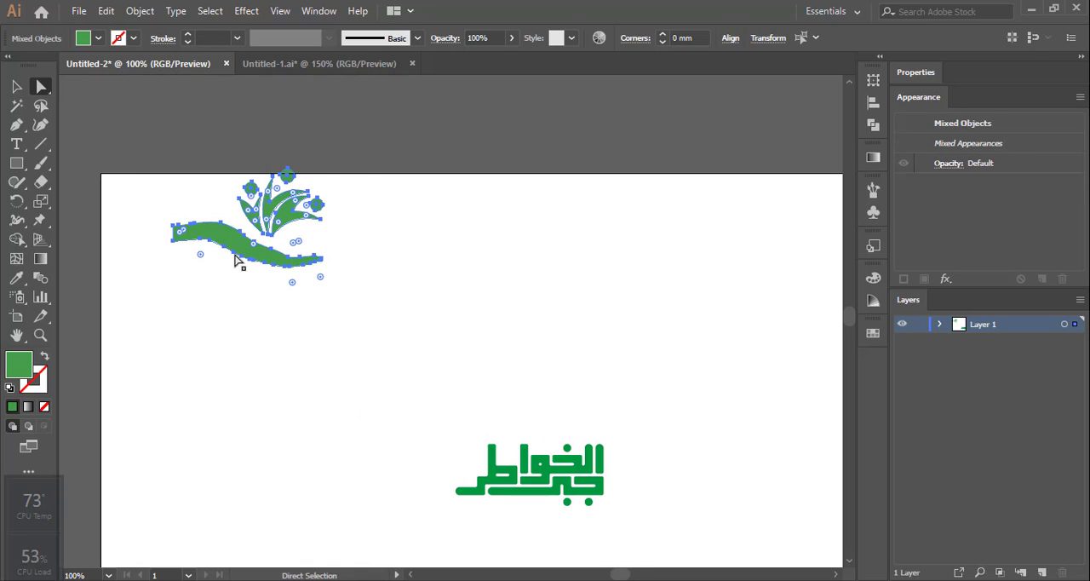
key(v)
drag(252, 258, 510, 418)
scroll(596, 451, up, 2)
drag(646, 410, 637, 309)
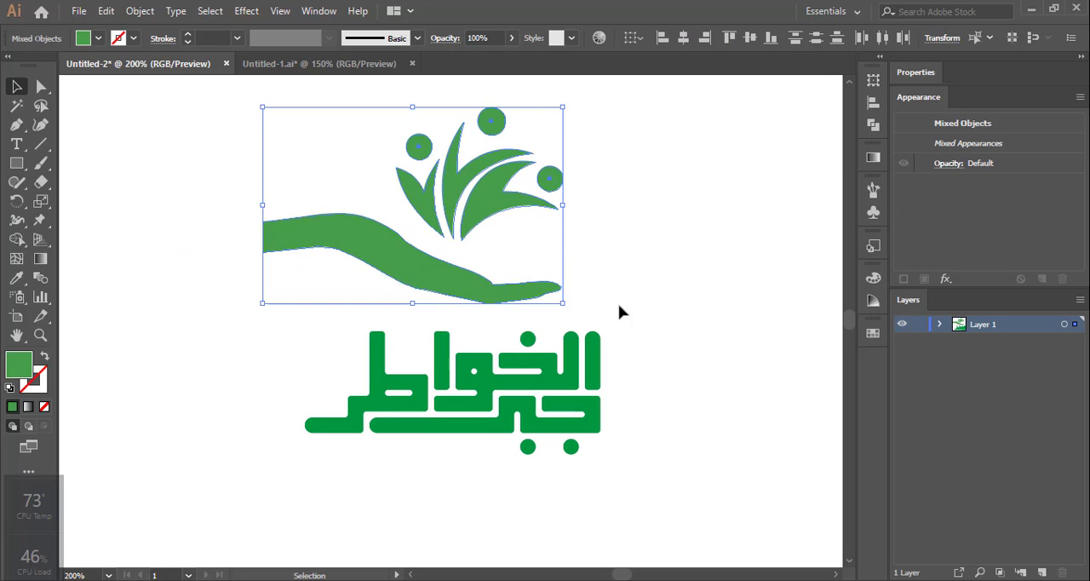
drag(388, 261, 425, 260)
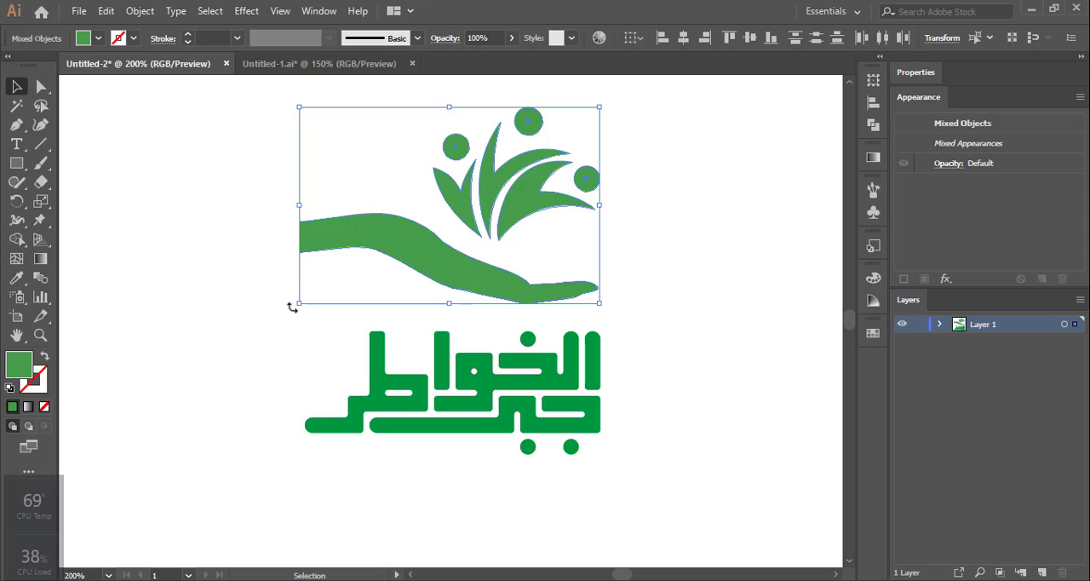
Rotate the hand artwork a quarter turn counterclockwise so the arm stands upright, and move its leaves and dots away to the upper left
drag(292, 307, 494, 329)
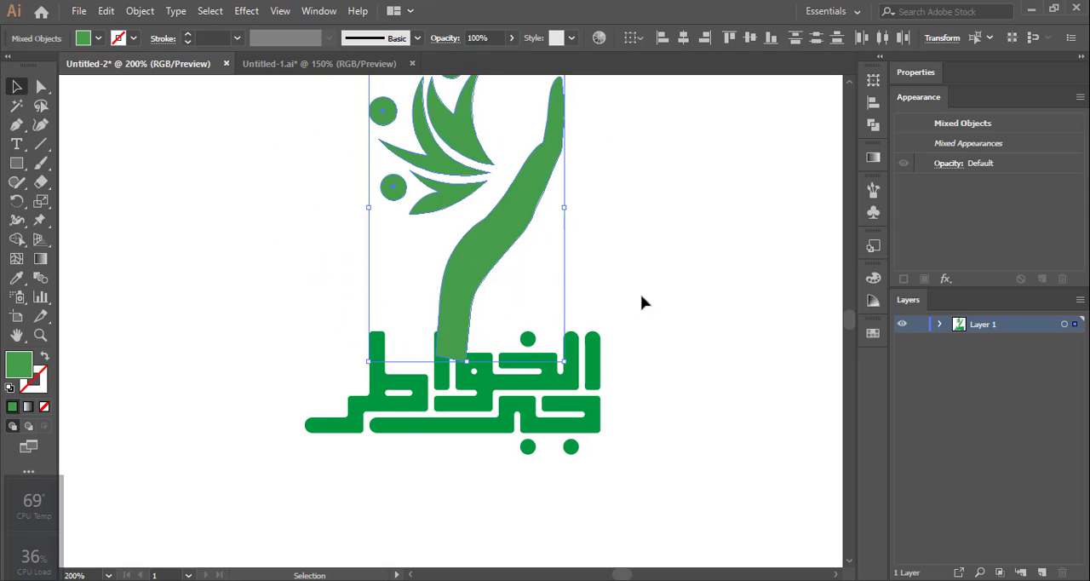
drag(684, 275, 643, 409)
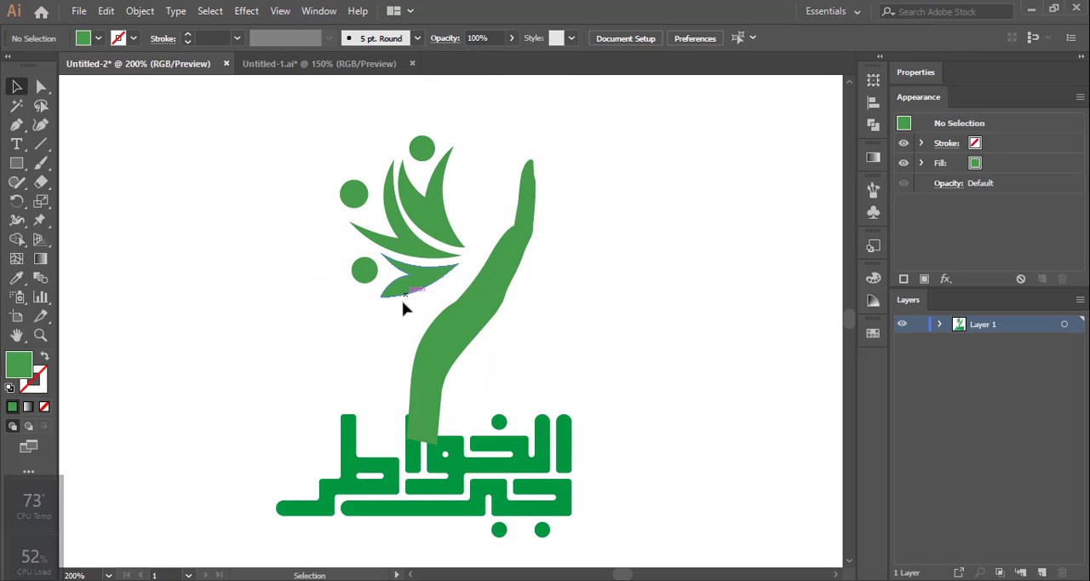
drag(327, 316, 426, 149)
drag(400, 240, 140, 179)
Shift the arm left over the lettering's middle vertical stroke, then narrow it and scale it down
drag(443, 322, 429, 322)
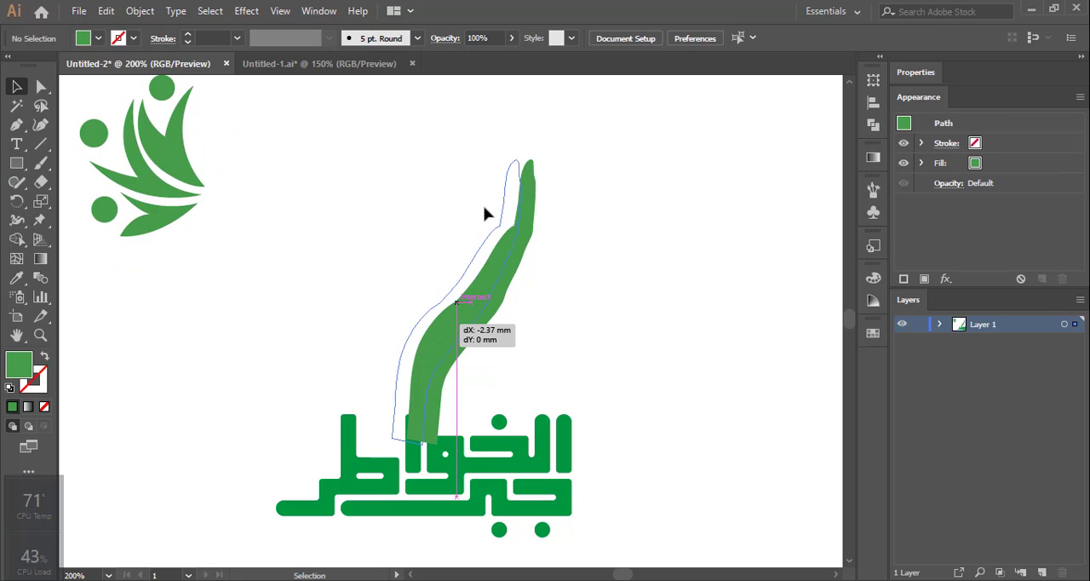
drag(539, 158, 461, 199)
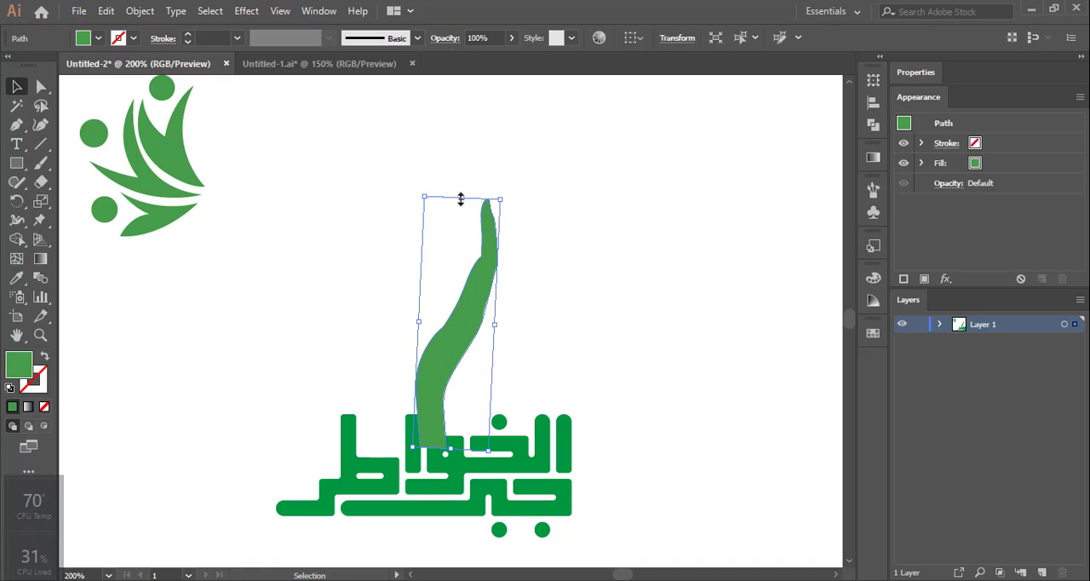
key(ctrl+z)
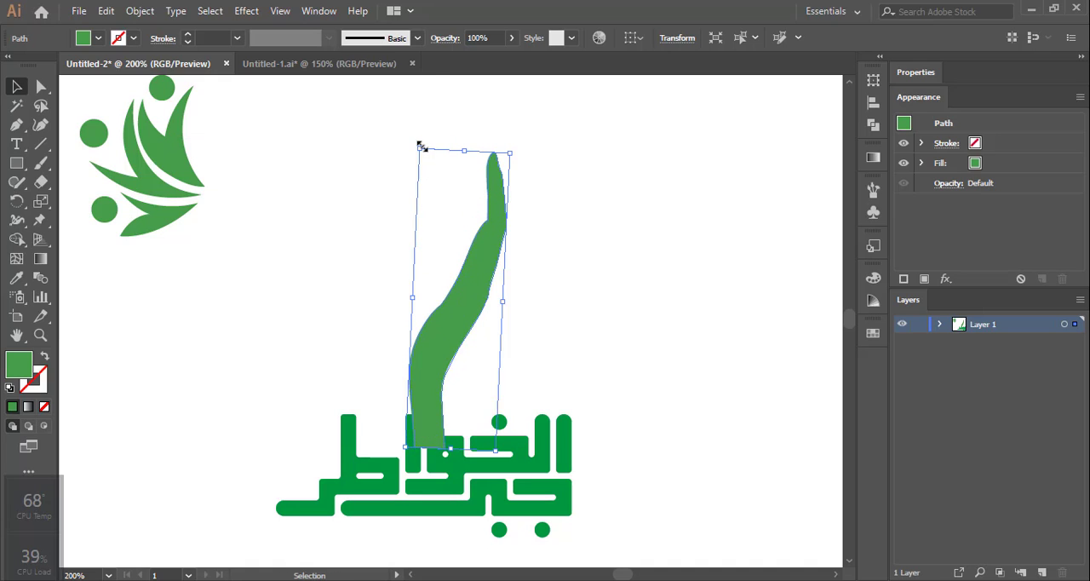
drag(421, 147, 434, 237)
Place the arm's base over the middle vertical stroke and rotate the arm slightly counterclockwise
drag(486, 365, 467, 44)
scroll(433, 368, up, 2)
scroll(433, 366, up, 1)
drag(399, 160, 380, 270)
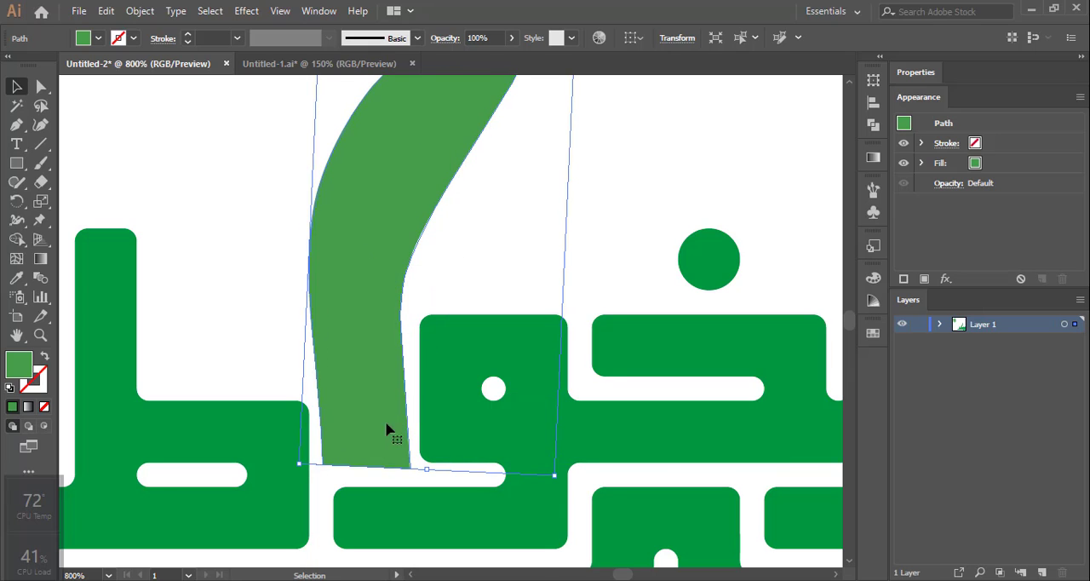
drag(296, 477, 315, 479)
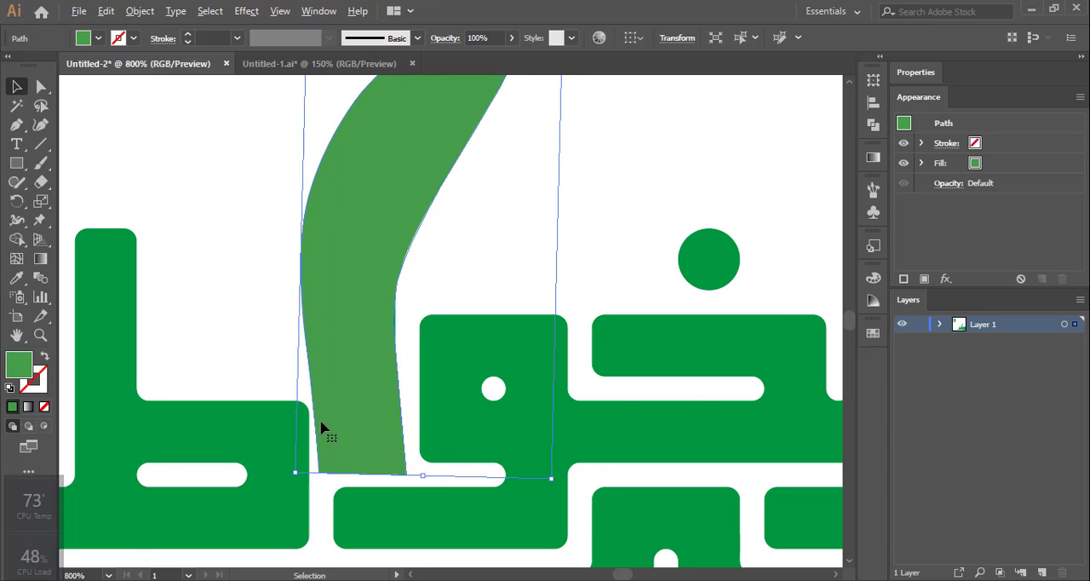
scroll(322, 430, down, 4)
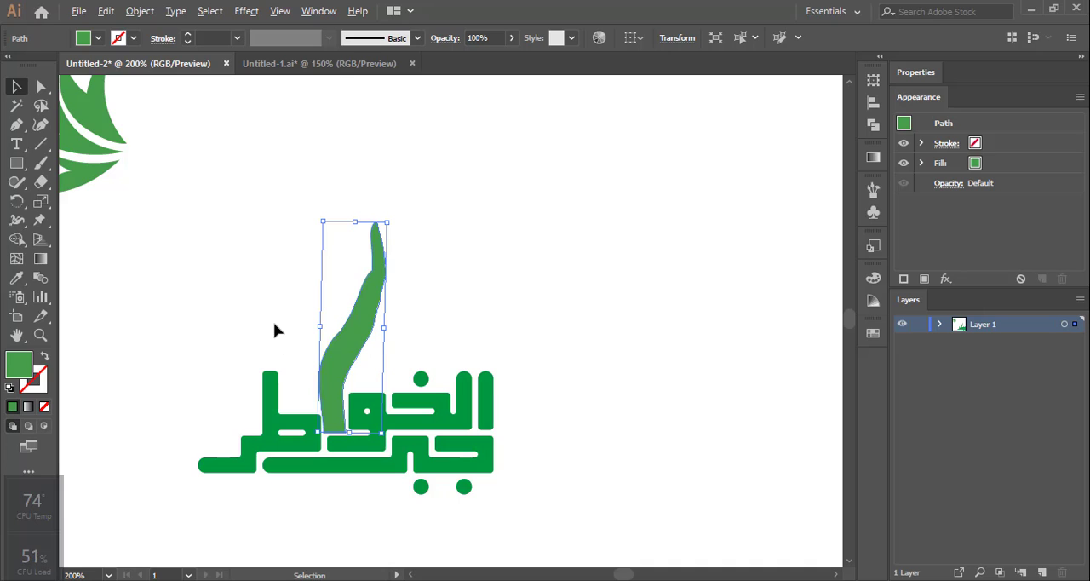
Rotate the arm until its cut base is level and nudge it into the gap between the neighbouring letters
scroll(274, 322, up, 4)
scroll(380, 361, up, 1)
drag(309, 389, 309, 256)
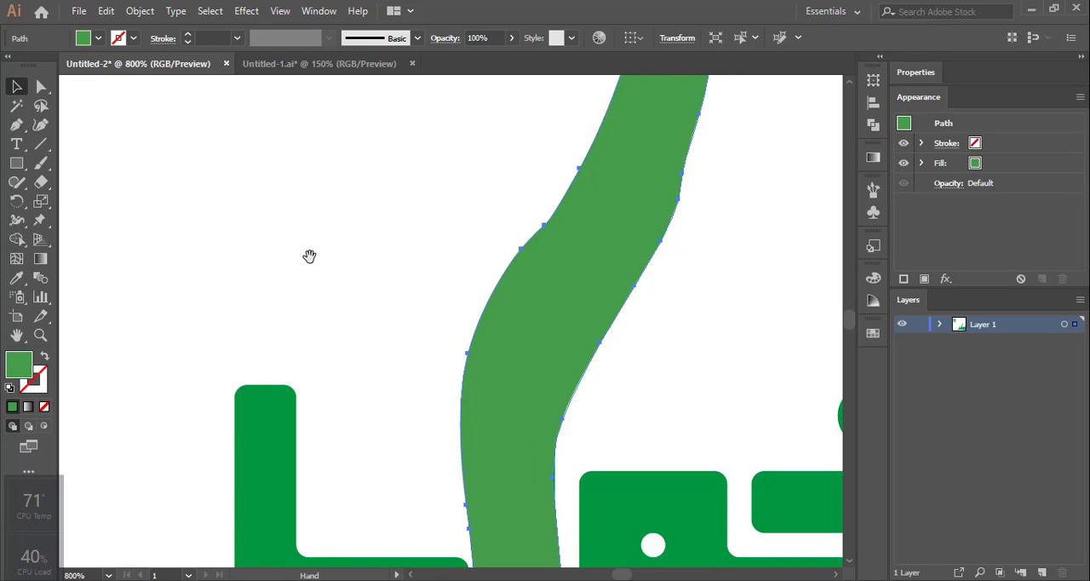
scroll(309, 256, down, 2)
drag(511, 380, 516, 381)
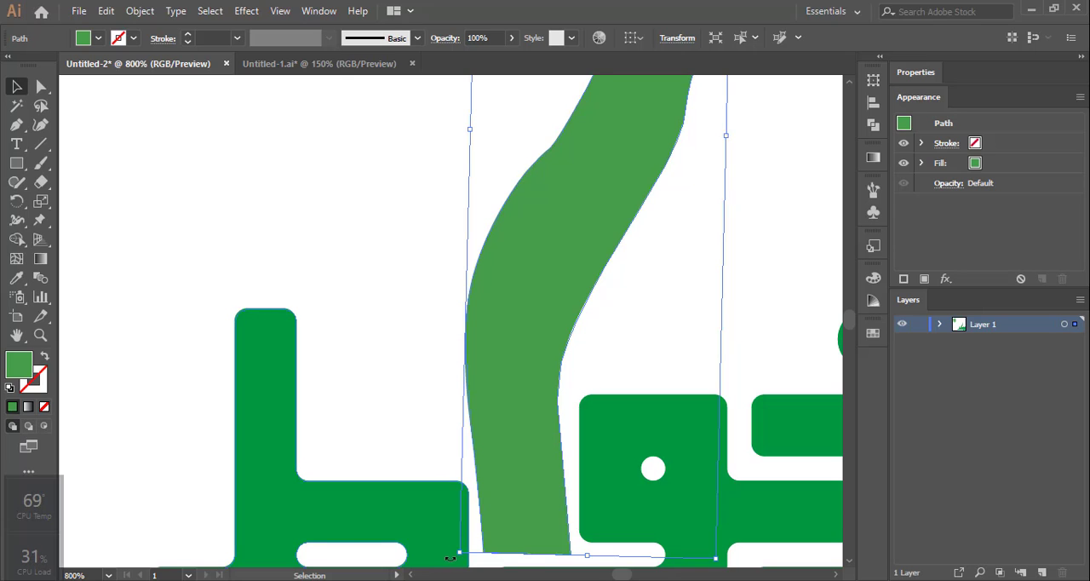
drag(542, 487, 532, 486)
click(345, 404)
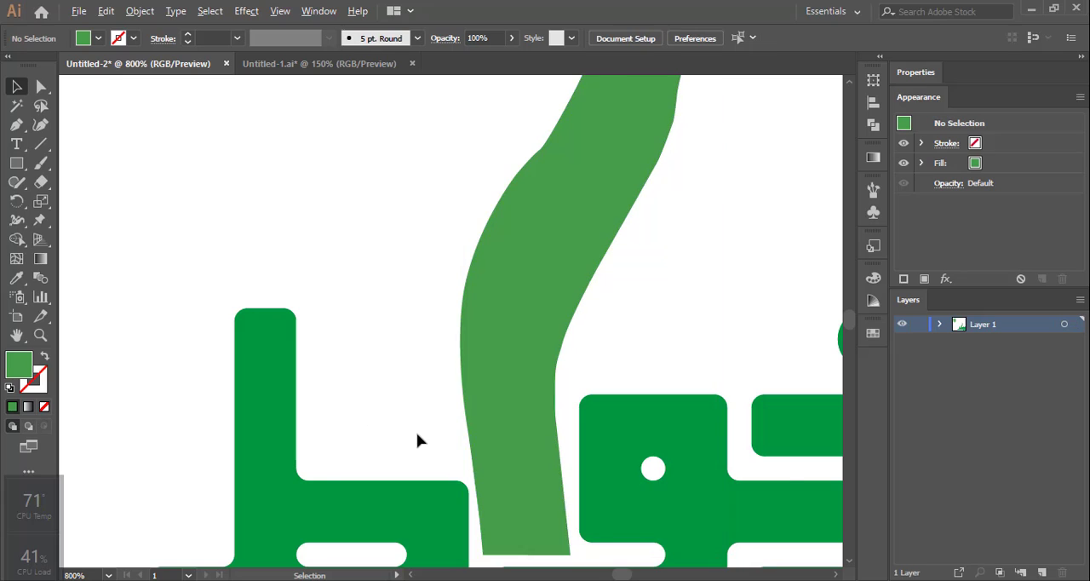
Scale the arm down proportionally and move it down to cover the middle vertical stroke
scroll(419, 440, down, 4)
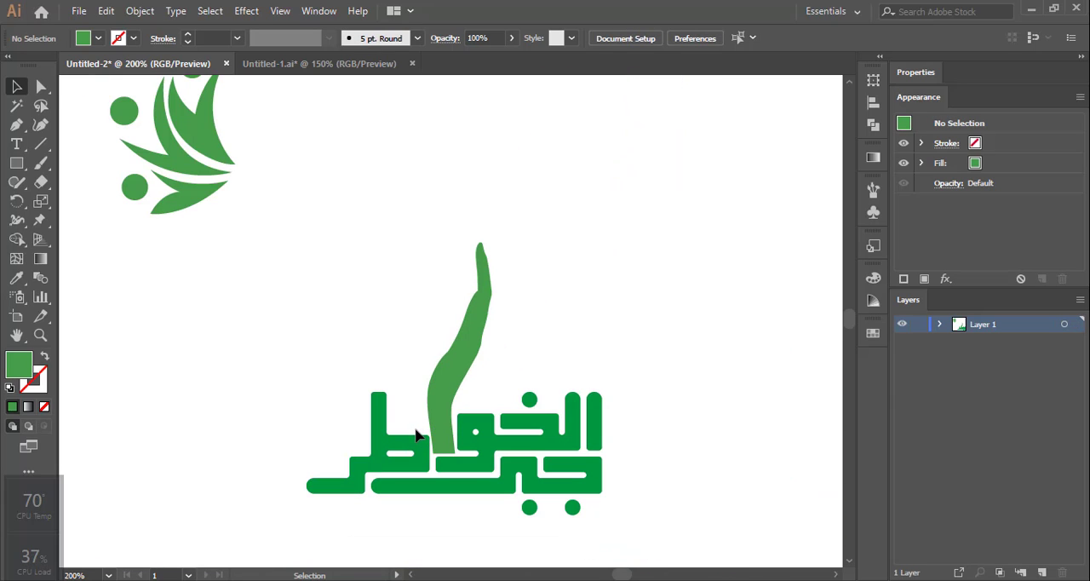
click(442, 449)
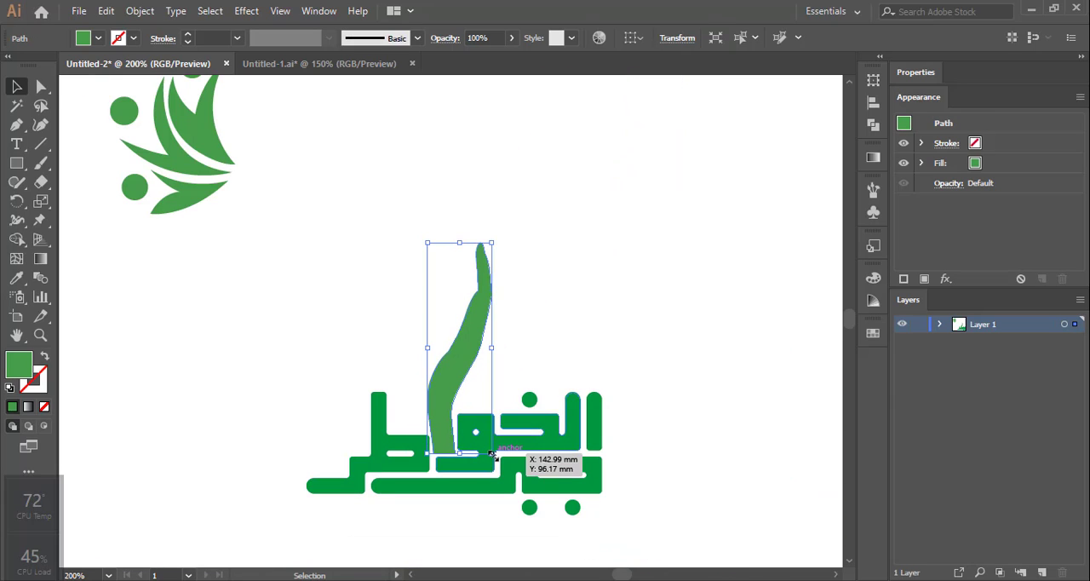
drag(492, 454, 482, 451)
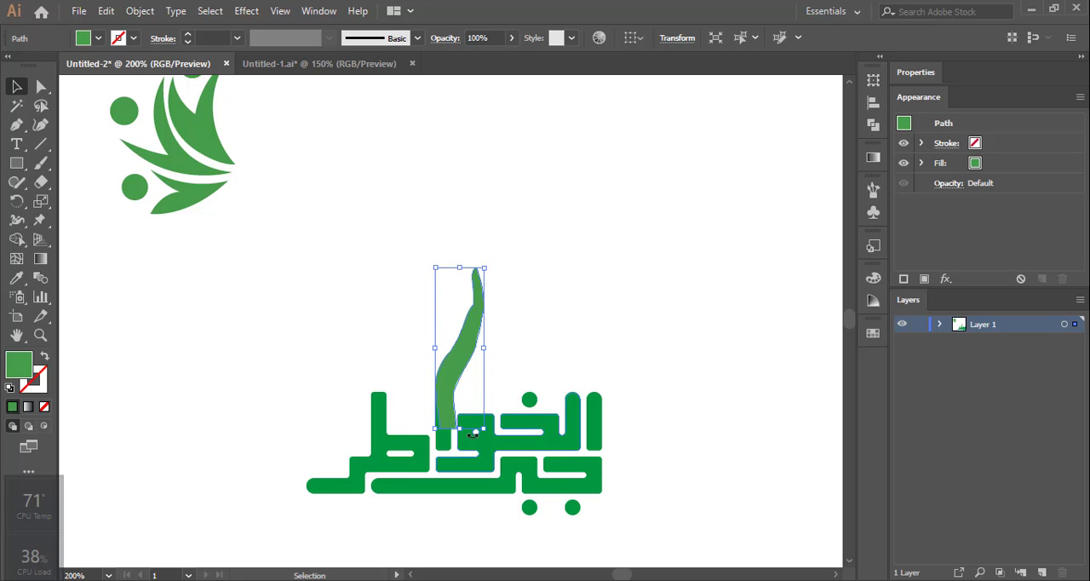
drag(452, 418, 451, 440)
Select the vertical stroke beneath the arm and remove it completely with the Eraser, leaving the arm in its place
scroll(442, 440, up, 5)
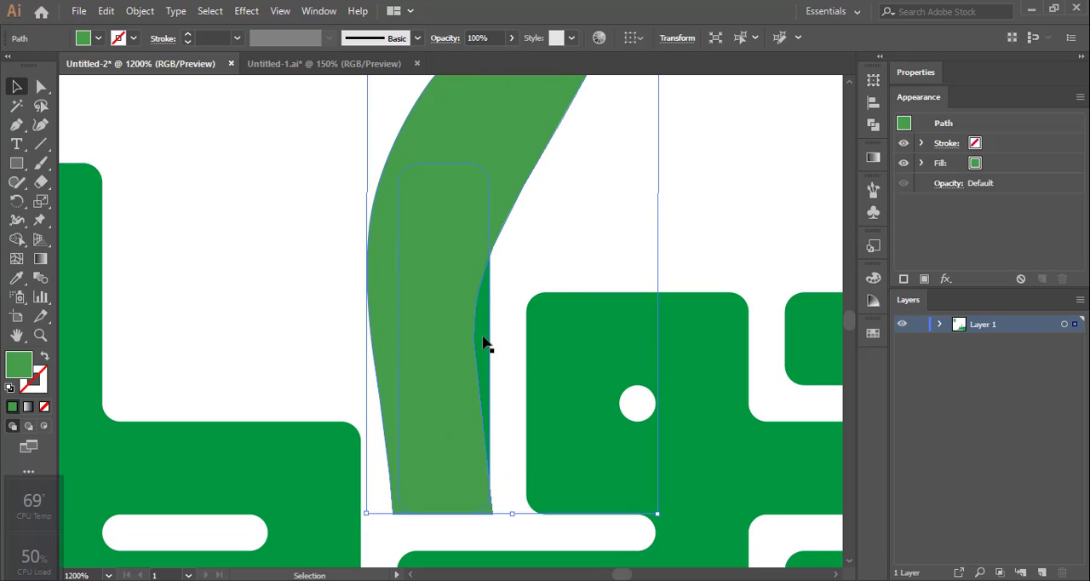
click(458, 370)
click(37, 186)
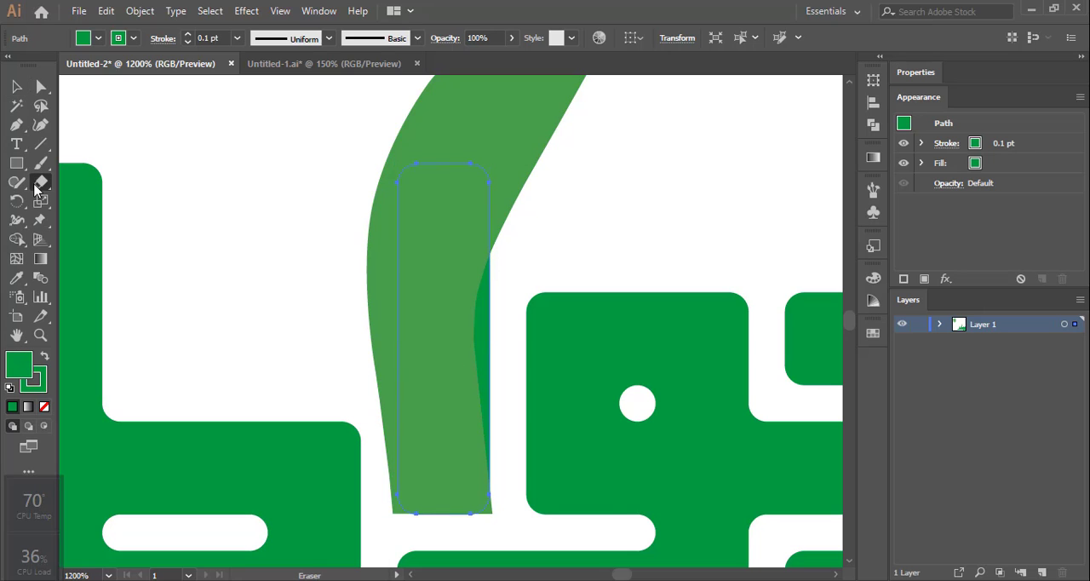
mouse_move(497, 243)
mouse_down()
mouse_move(460, 330)
mouse_move(460, 458)
mouse_up()
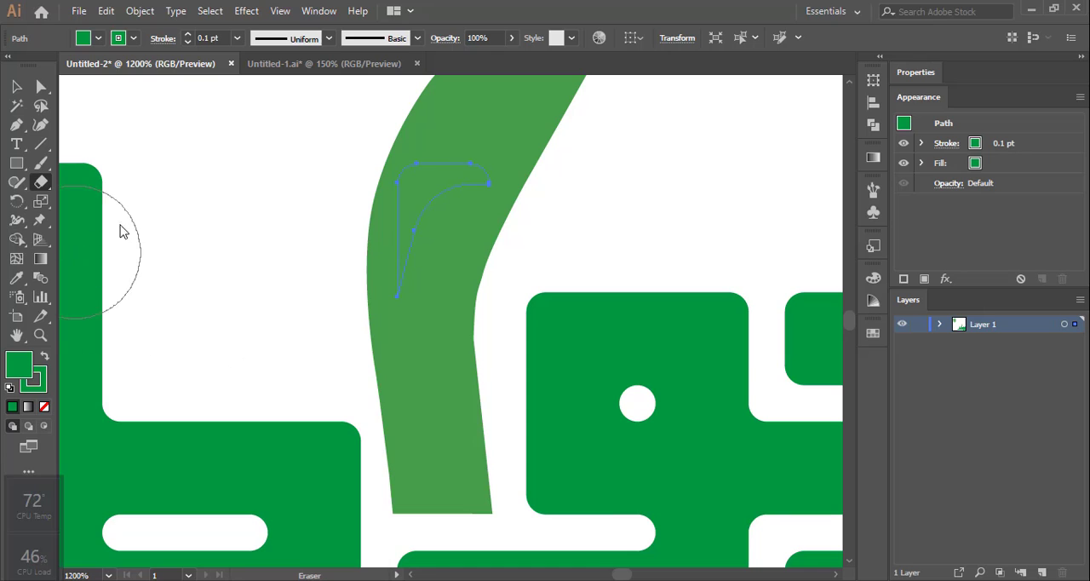
mouse_move(431, 307)
mouse_down()
mouse_move(420, 443)
mouse_move(443, 496)
mouse_move(433, 198)
mouse_move(485, 163)
mouse_move(435, 220)
mouse_move(409, 232)
mouse_up()
click(17, 86)
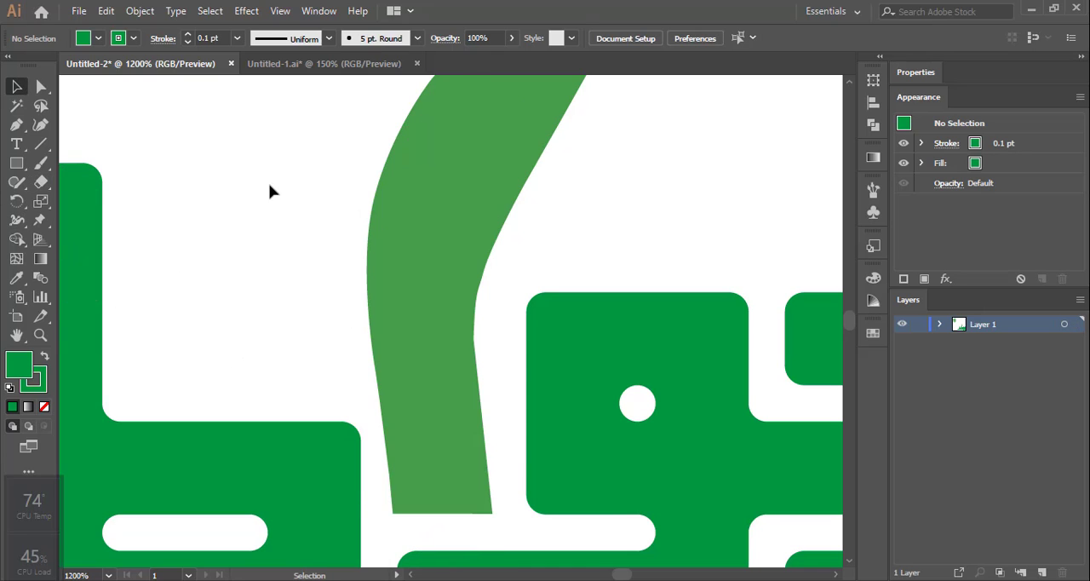
scroll(268, 192, down, 5)
scroll(407, 395, up, 2)
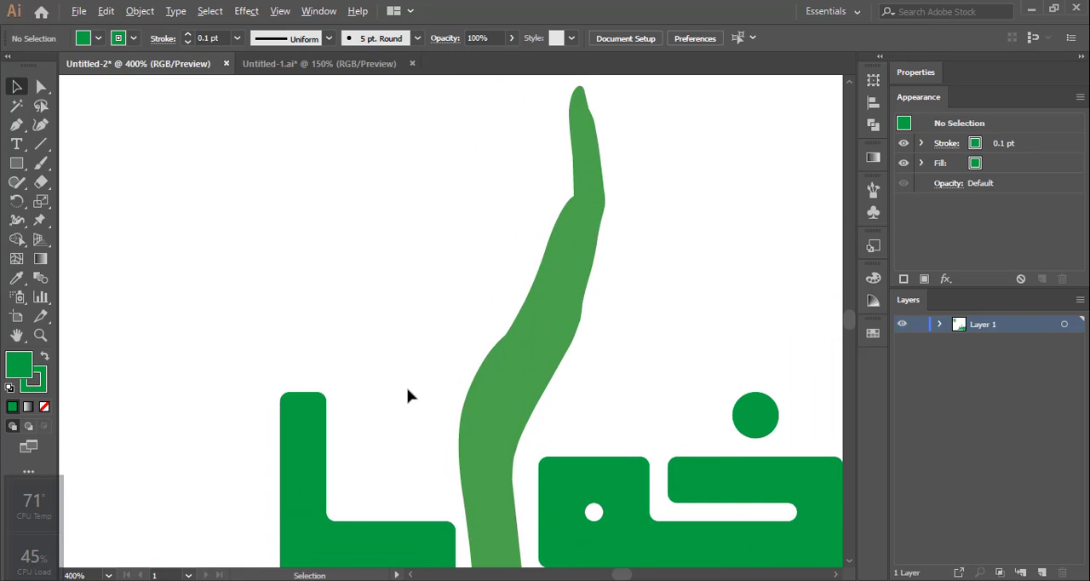
Move the plant group above the lettering, rotate it upright and scale it down to sit above the arm
scroll(408, 396, down, 2)
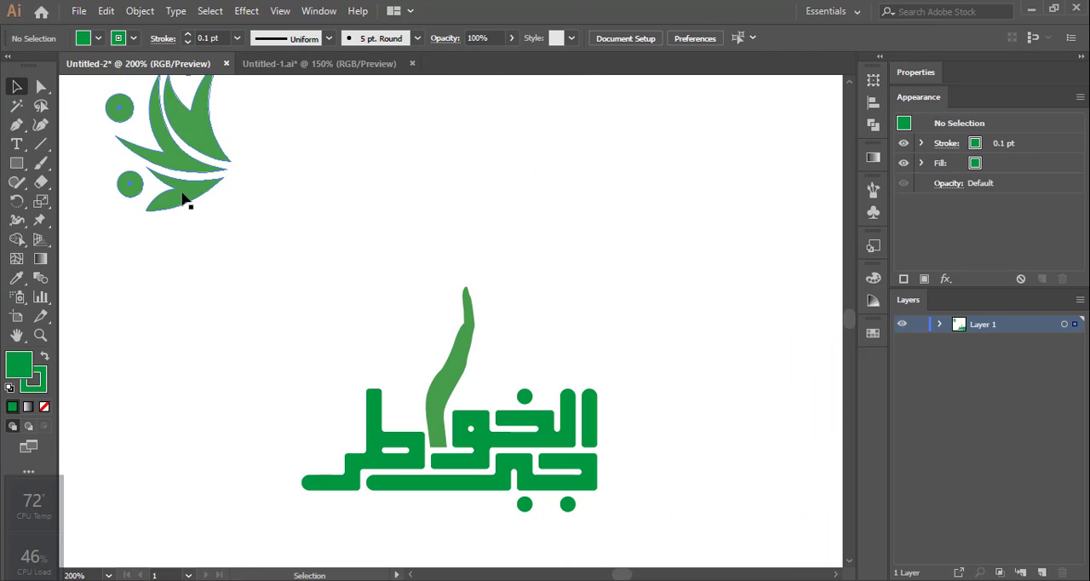
drag(184, 198, 362, 345)
drag(281, 362, 205, 223)
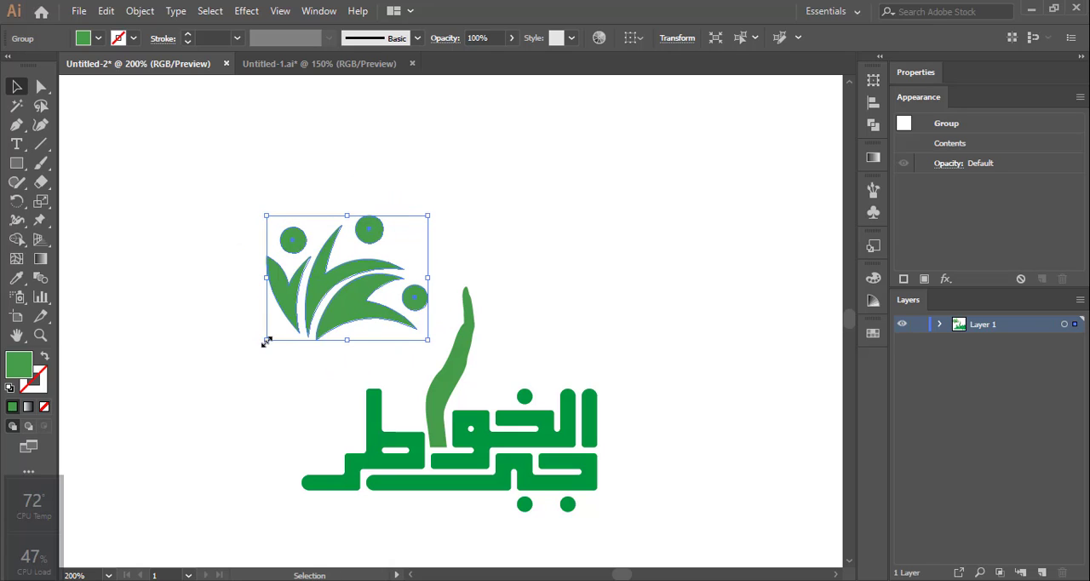
drag(266, 341, 445, 238)
Create a horizontally mirrored copy of the arm with Reflect
click(434, 384)
right_click(436, 387)
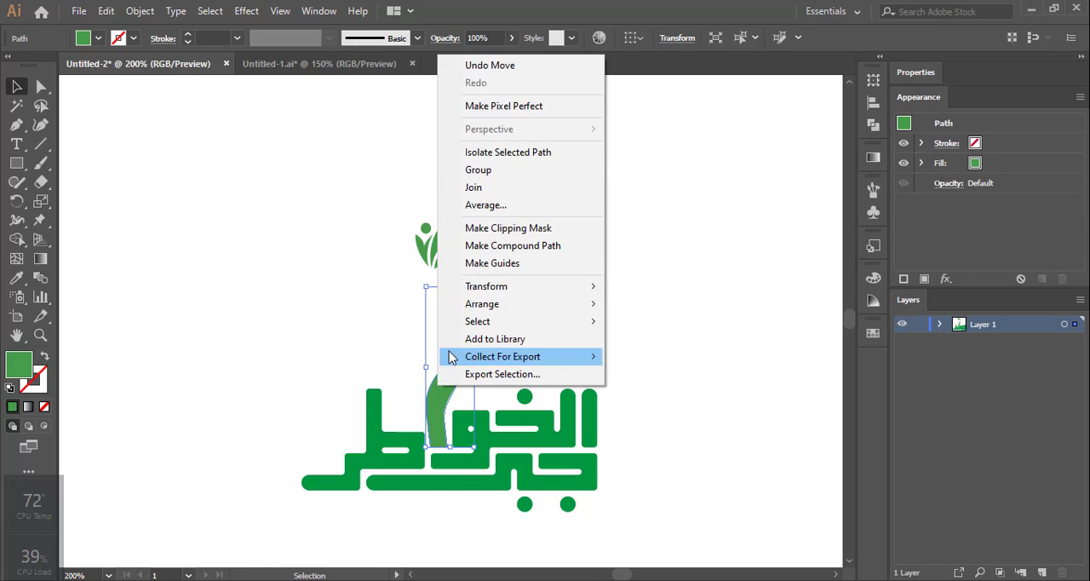
mouse_move(511, 286)
click(653, 345)
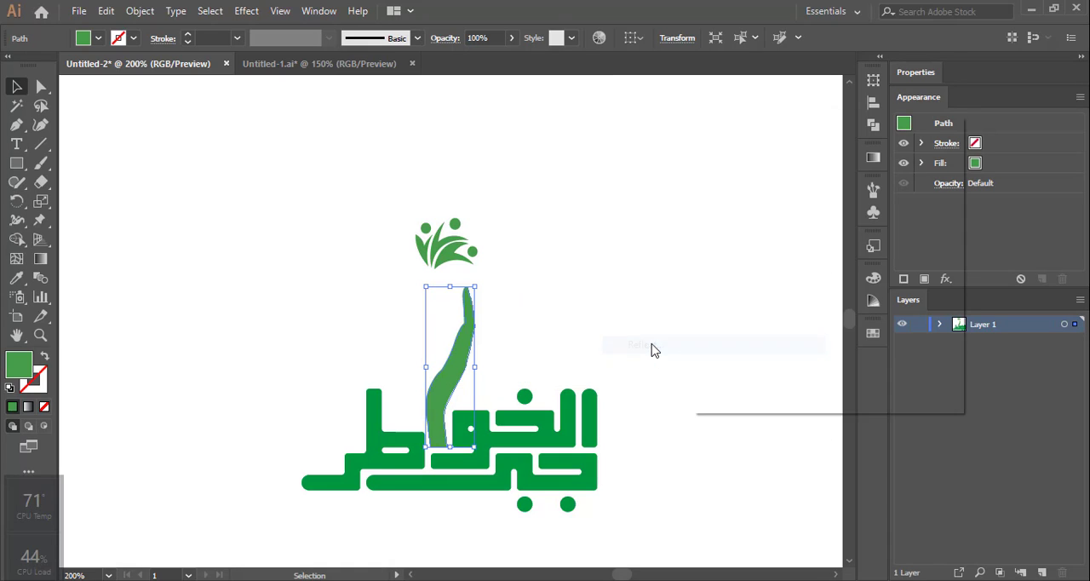
click(738, 372)
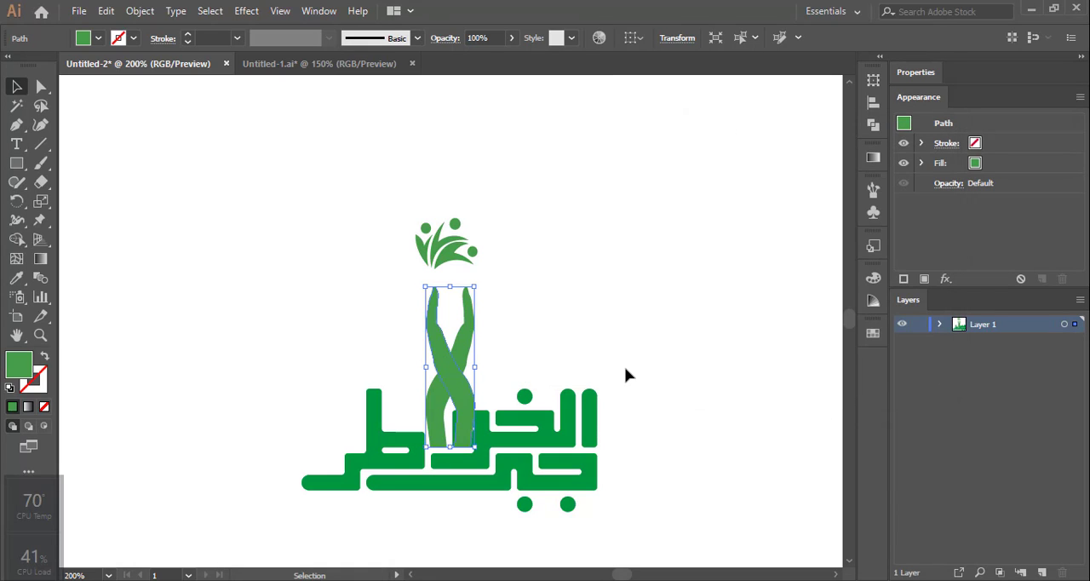
Shift the mirrored arm left until it stands over the left vertical letter stroke
key(Left)
key(Left)
key(Left)
key(Left)
key(Left)
key(Left)
key(Left)
key(Left)
key(Left)
key(Left)
key(Left)
key(Left)
key(Left)
key(Left)
key(Left)
key(Left)
key(Left)
key(Left)
key(Left)
key(Left)
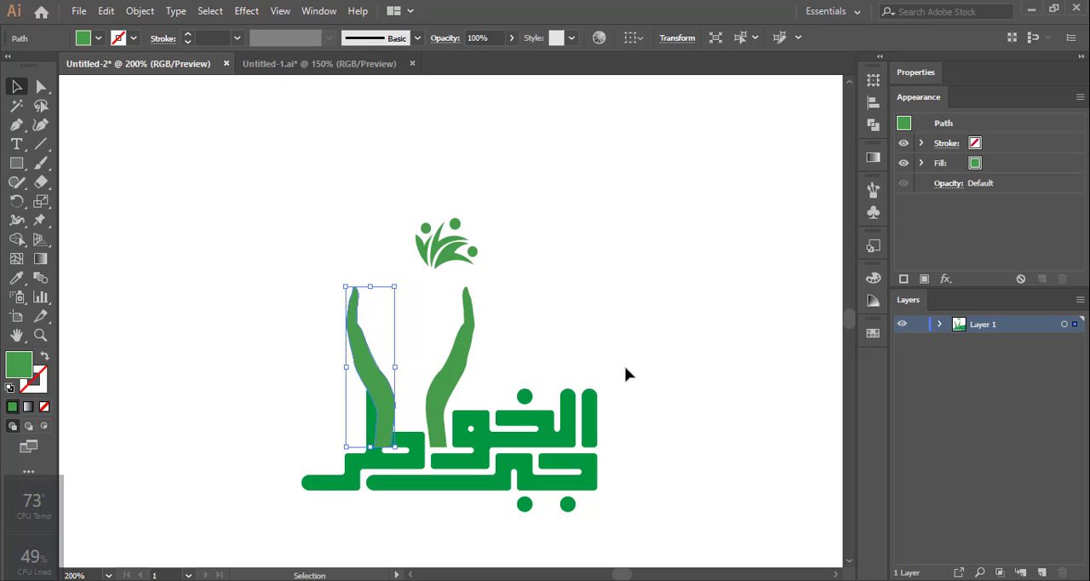
key(Left)
key(Left)
key(Left)
key(Left)
key(Left)
key(Left)
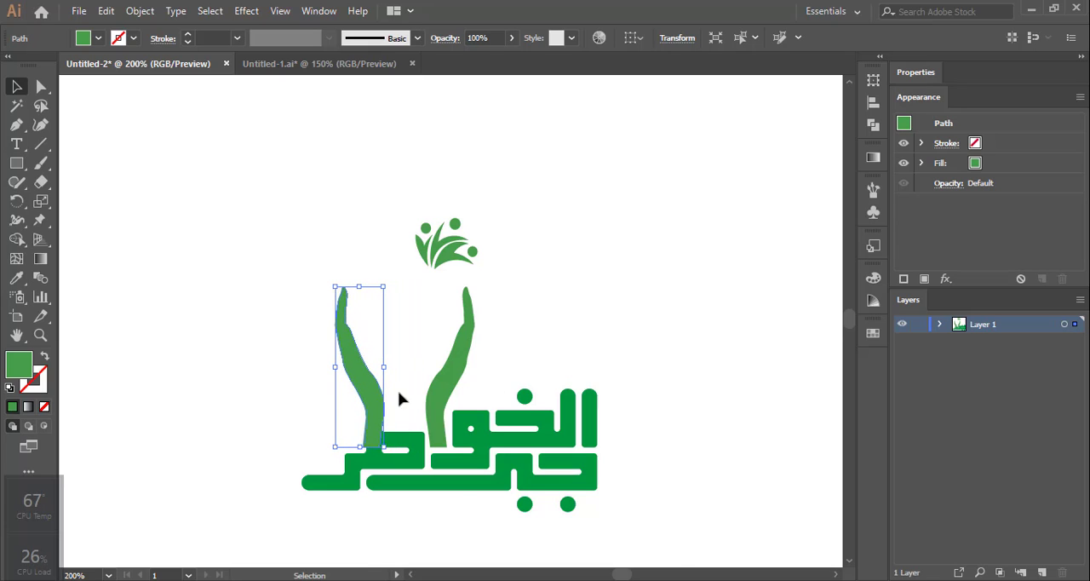
Fine-tune the mirrored arm's position so its base corner aligns with the left edge of the letter stroke
scroll(350, 423, up, 3)
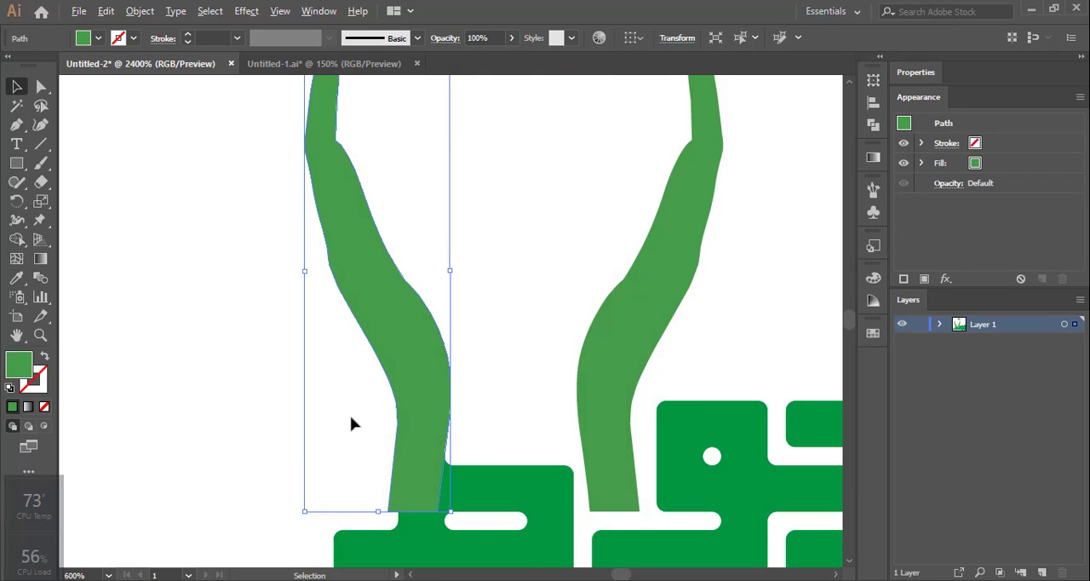
scroll(351, 418, down, 5)
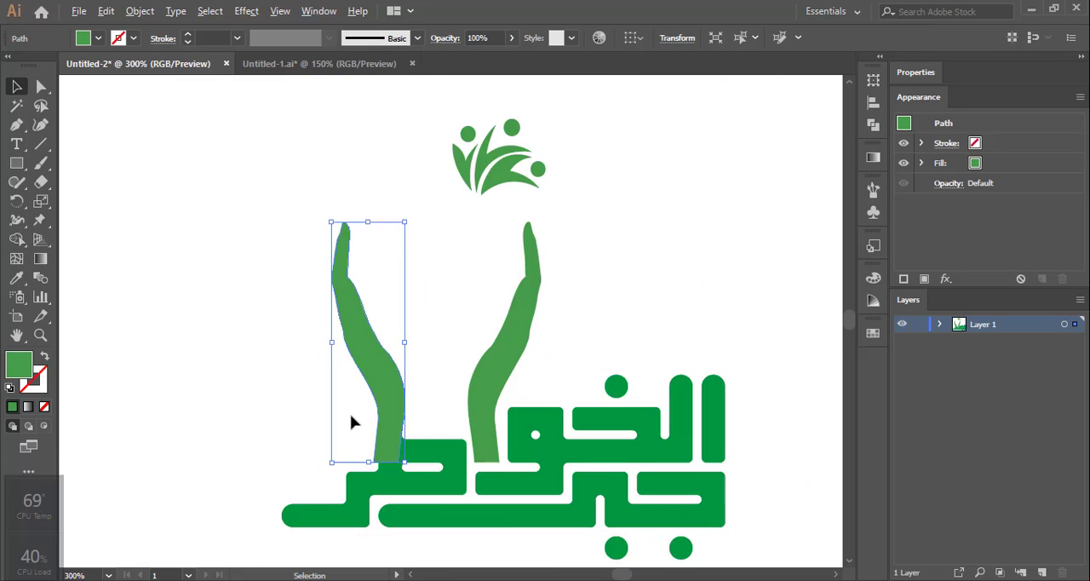
scroll(351, 417, up, 2)
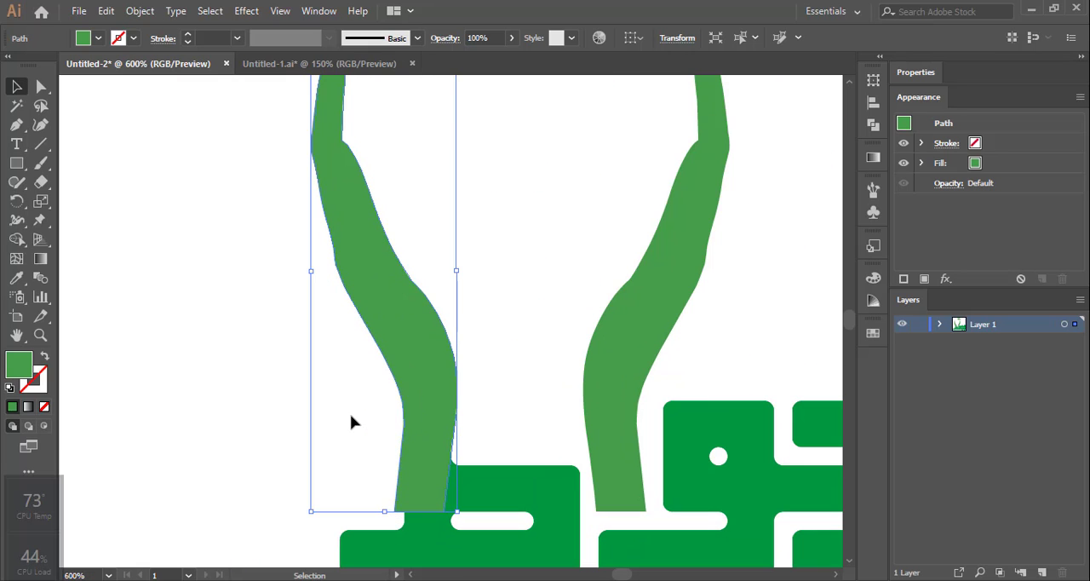
drag(351, 415, 340, 291)
scroll(339, 291, up, 1)
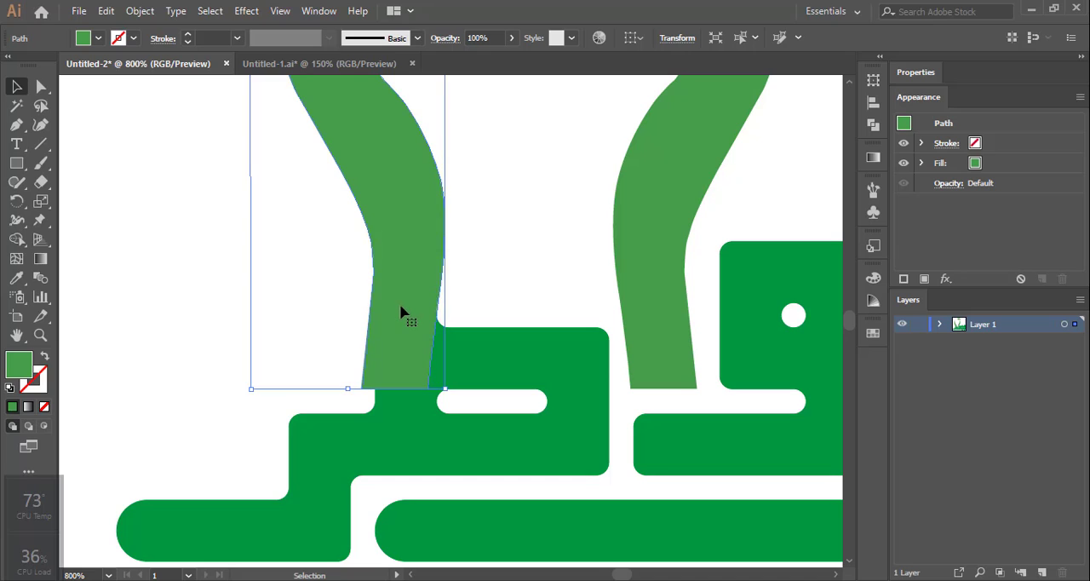
drag(401, 307, 413, 303)
scroll(406, 316, up, 3)
scroll(412, 393, down, 2)
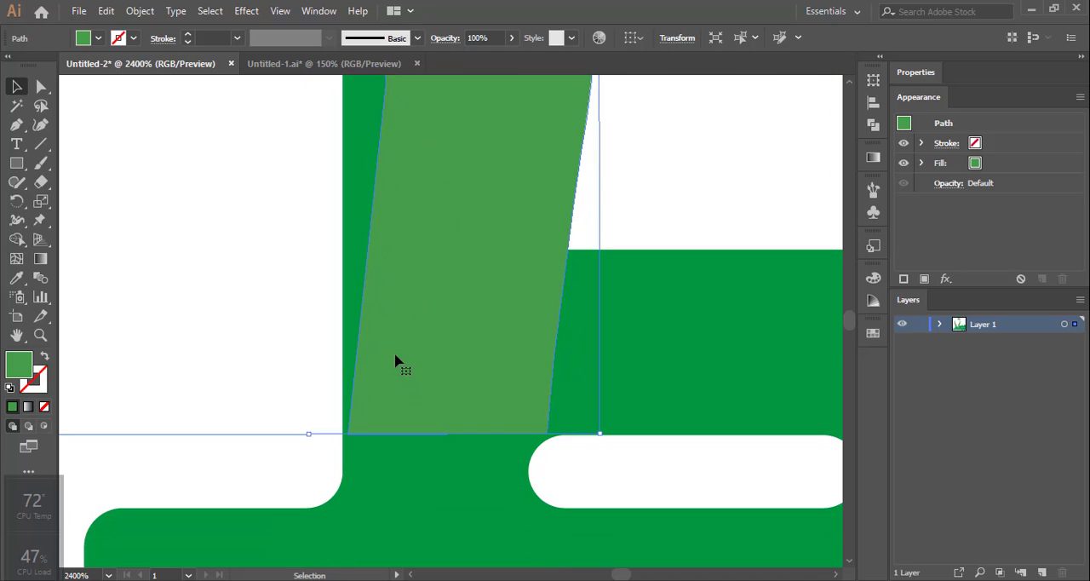
drag(394, 365, 388, 361)
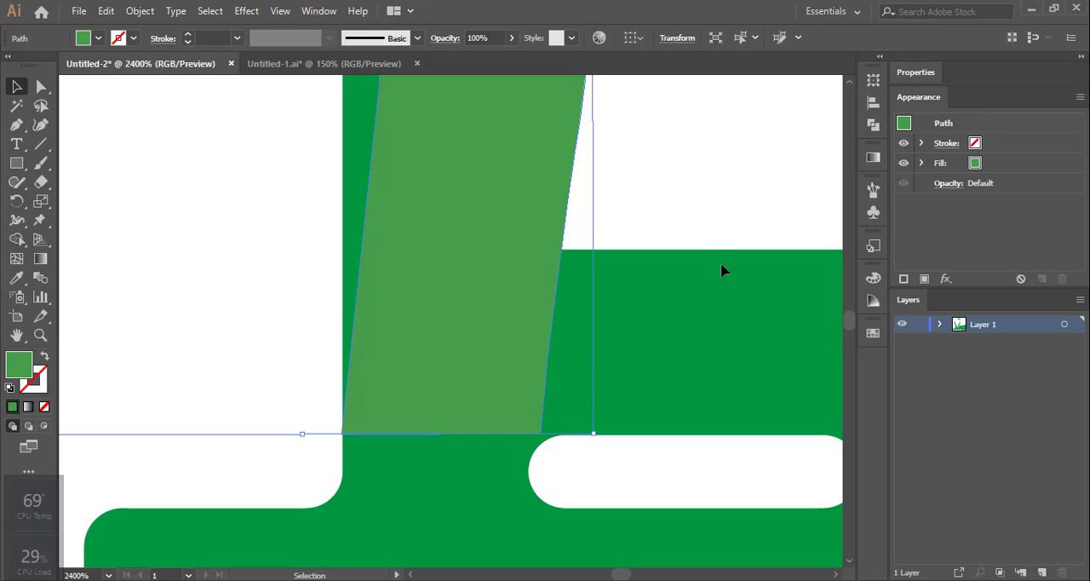
click(698, 202)
click(489, 381)
click(662, 219)
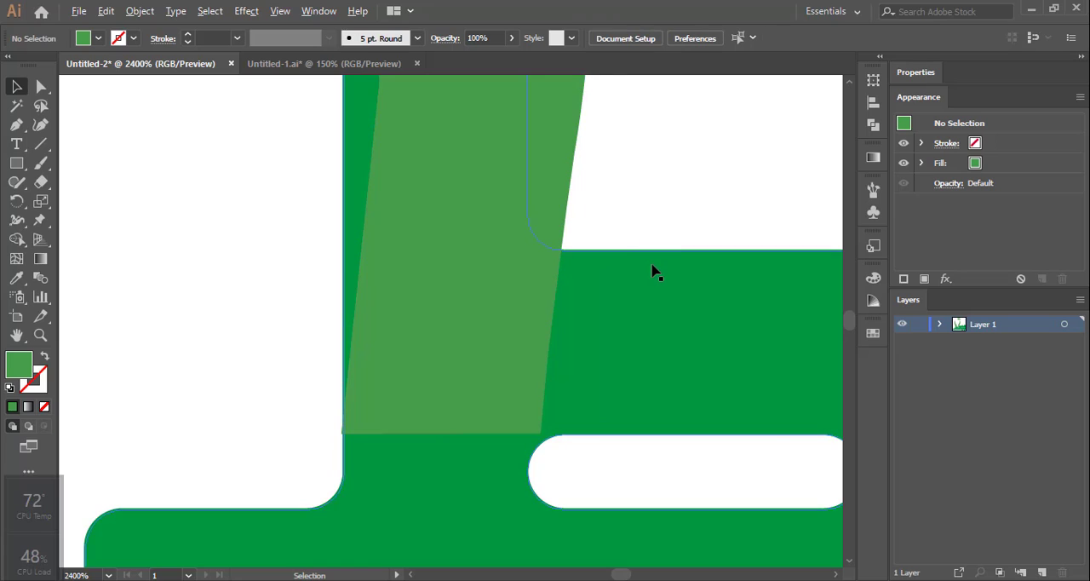
Select the left letter and erase the part of its vertical stroke that shows beside the mirrored arm
scroll(652, 263, down, 6)
scroll(651, 264, up, 5)
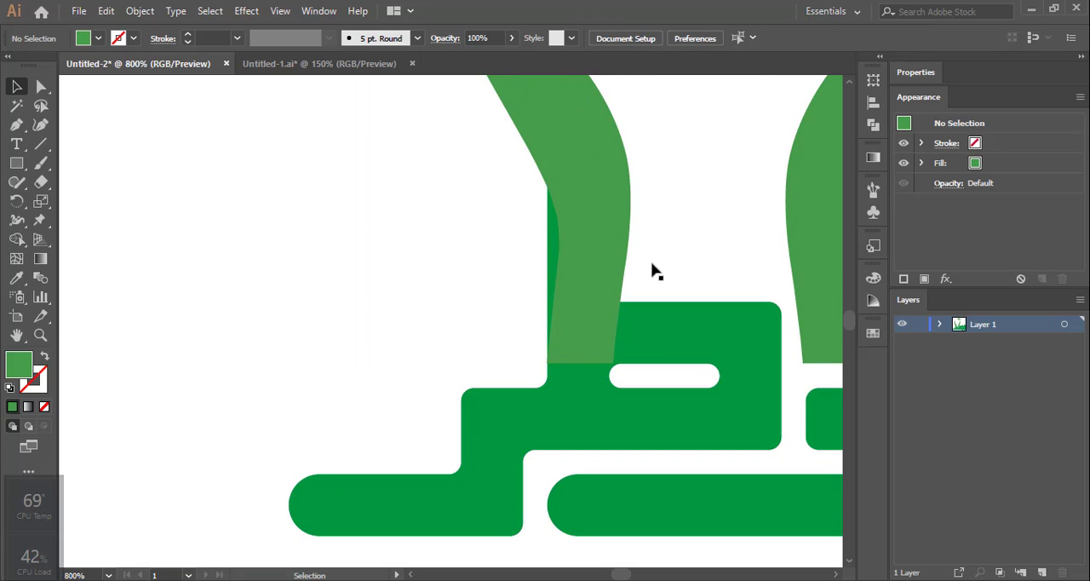
click(470, 446)
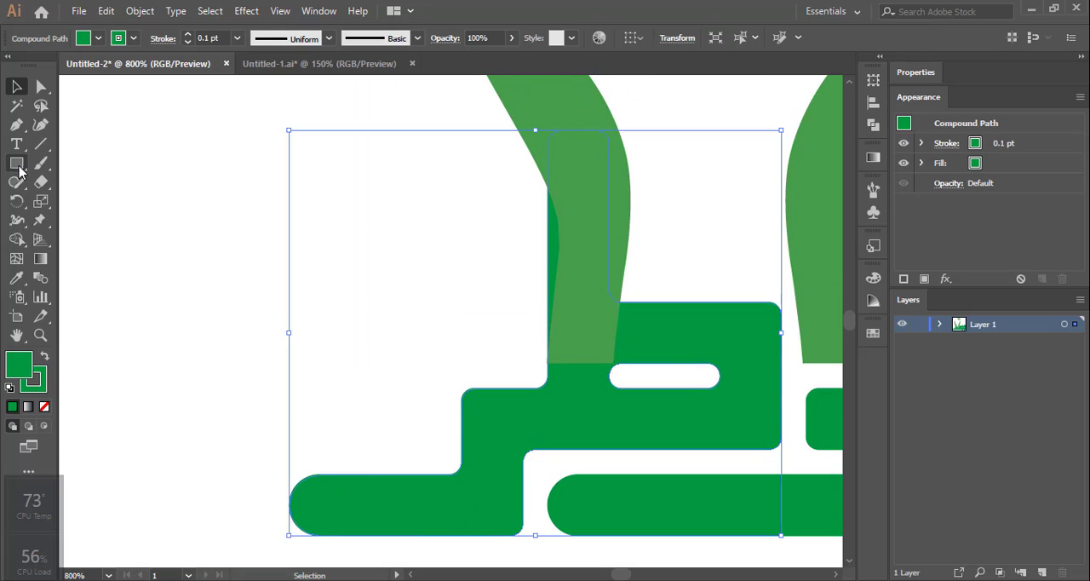
click(40, 181)
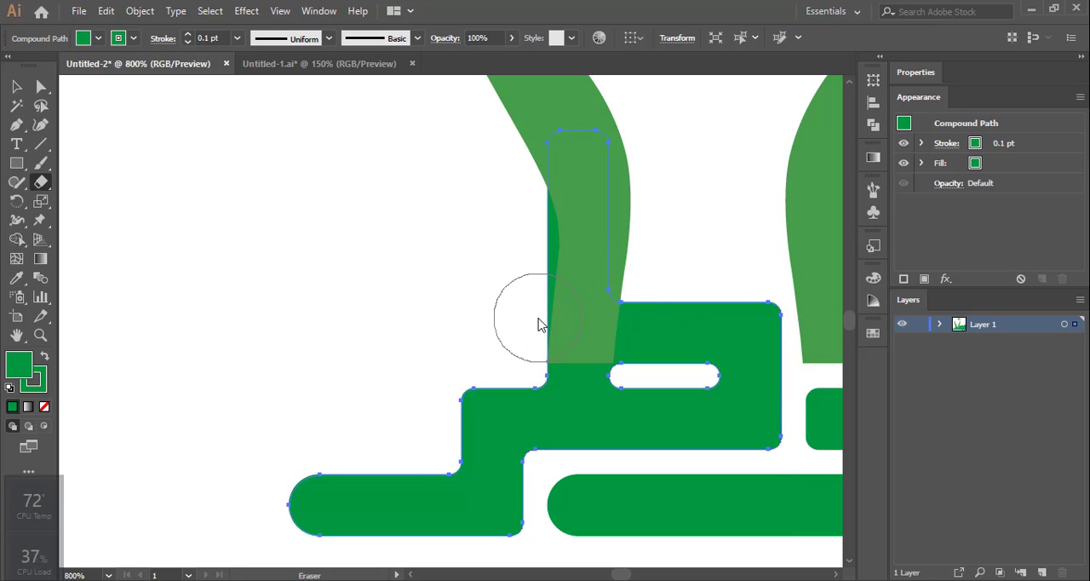
mouse_move(538, 323)
mouse_down()
mouse_move(538, 235)
mouse_move(567, 150)
mouse_move(586, 160)
mouse_move(597, 239)
mouse_up()
click(15, 87)
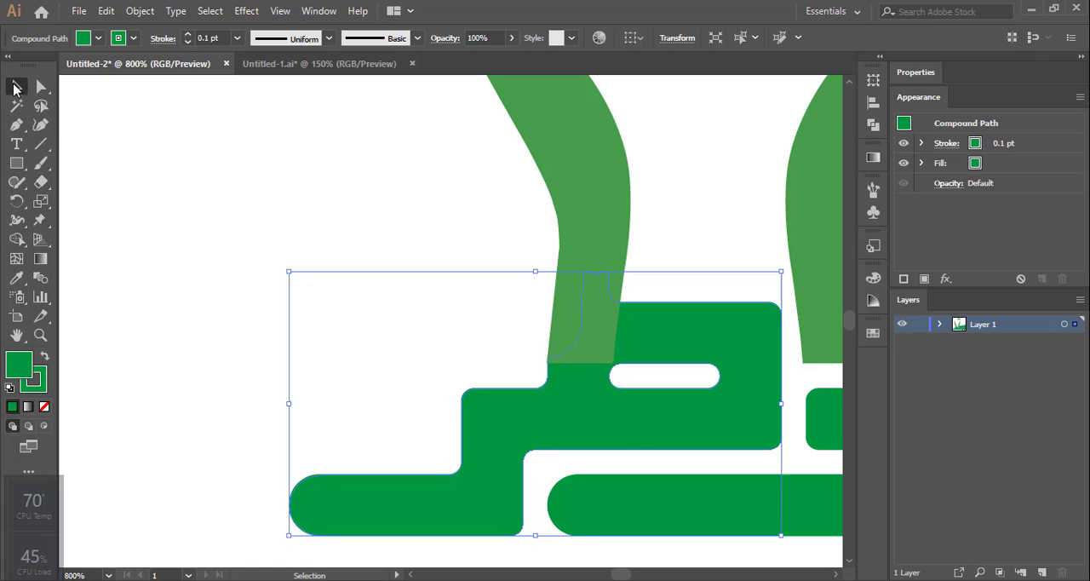
click(472, 184)
click(568, 188)
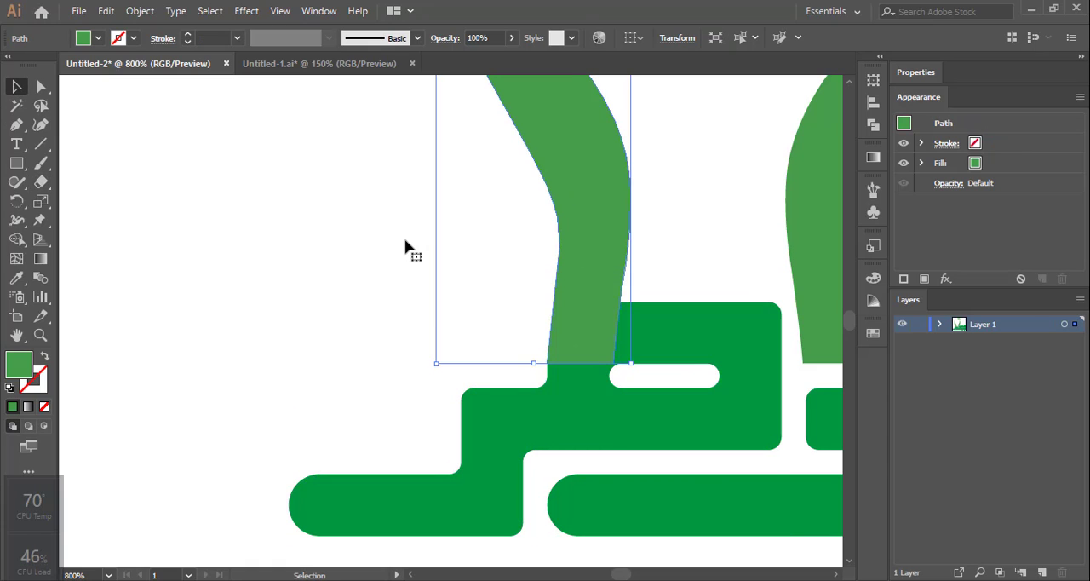
key(ctrl+shift+a)
Move the plant group down into the space between the two raised hands
scroll(604, 329, down, 3)
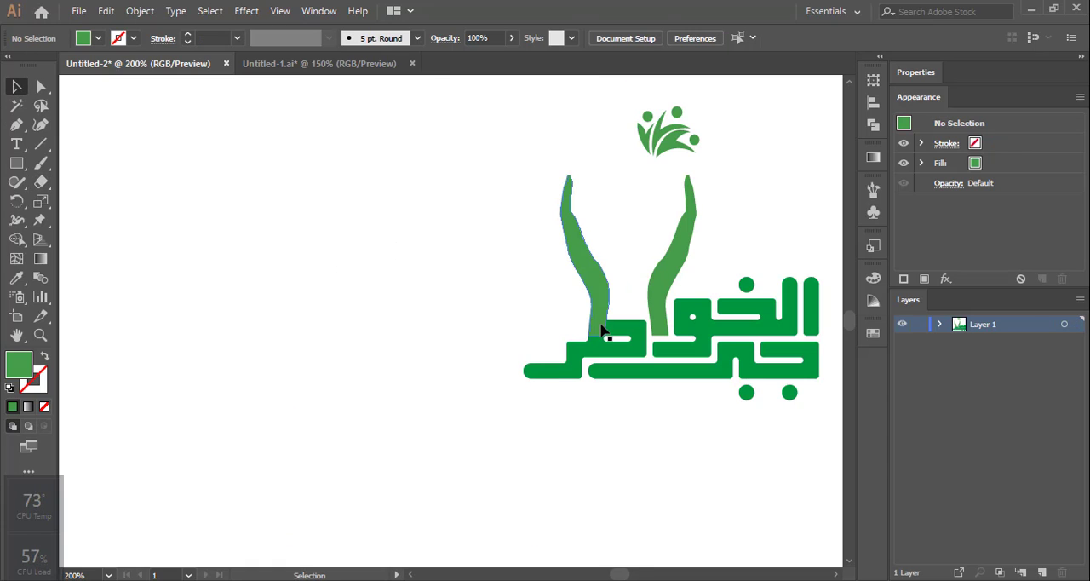
drag(783, 195, 608, 267)
drag(506, 209, 462, 314)
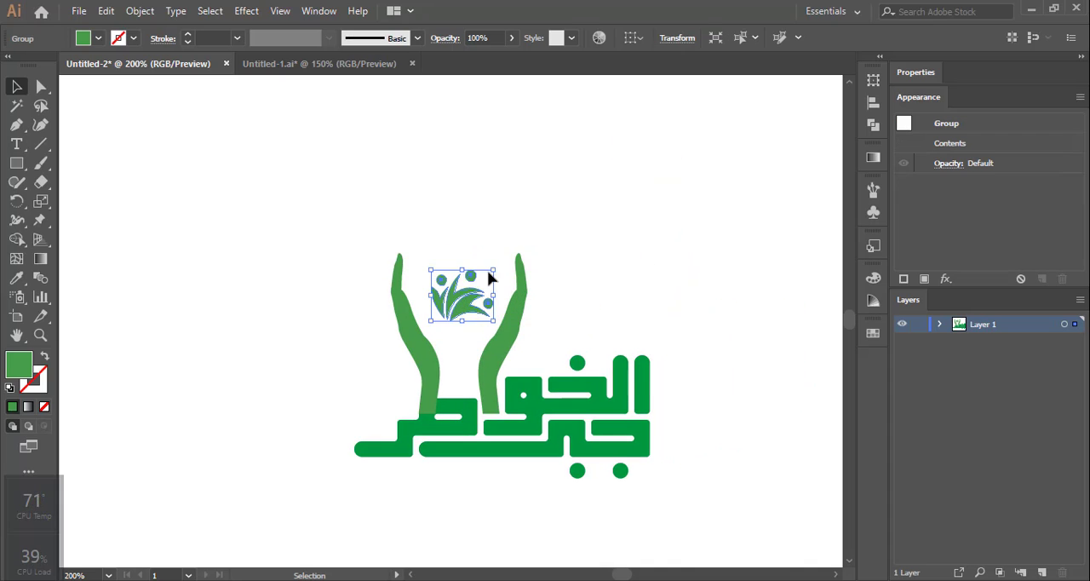
Enlarge the plant group proportionally from its centre between the two hands
drag(493, 269, 504, 263)
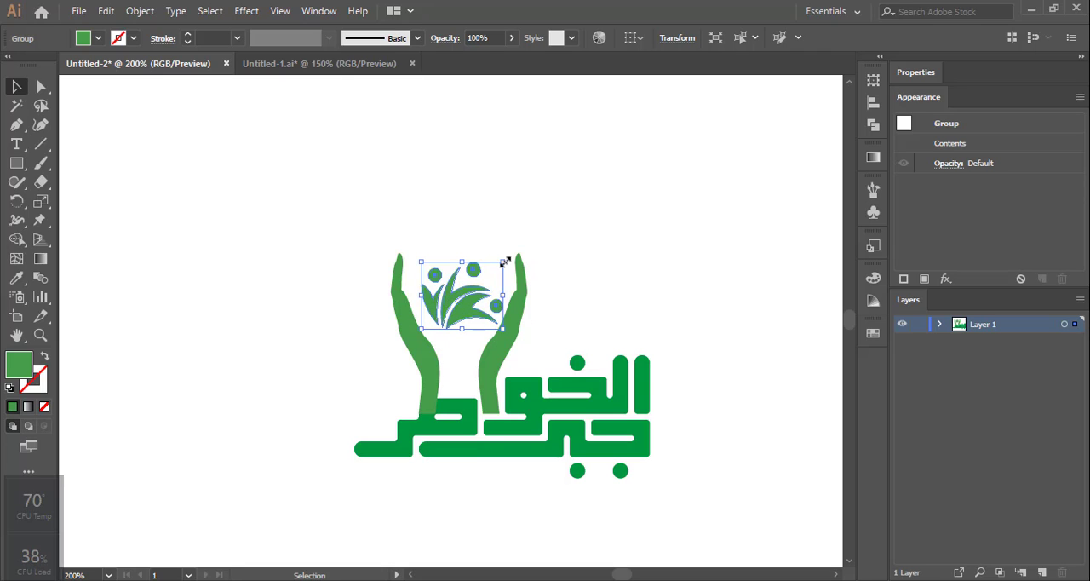
click(465, 189)
scroll(552, 315, up, 1)
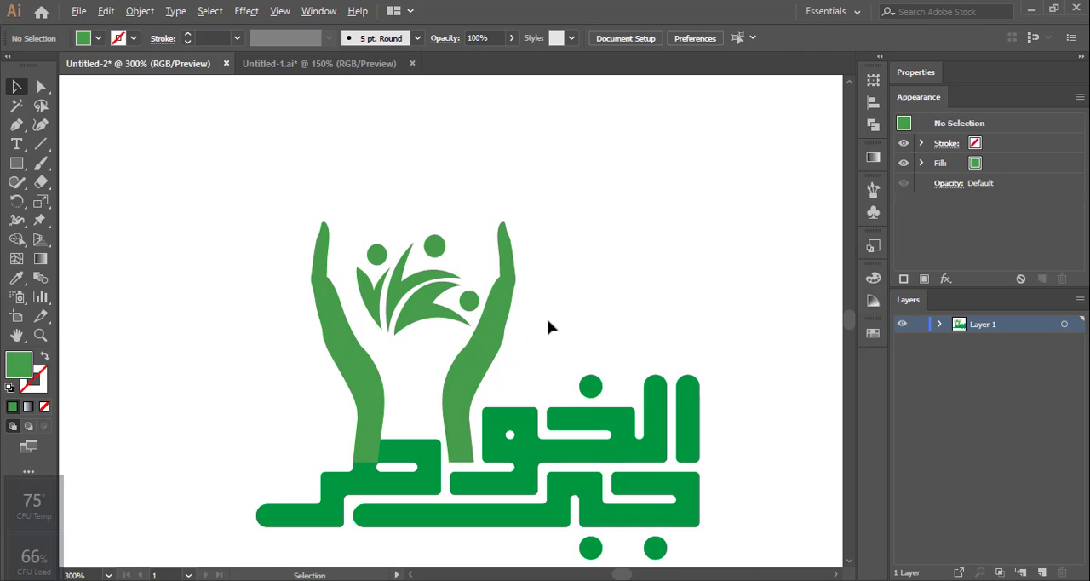
scroll(550, 327, up, 1)
scroll(549, 326, down, 3)
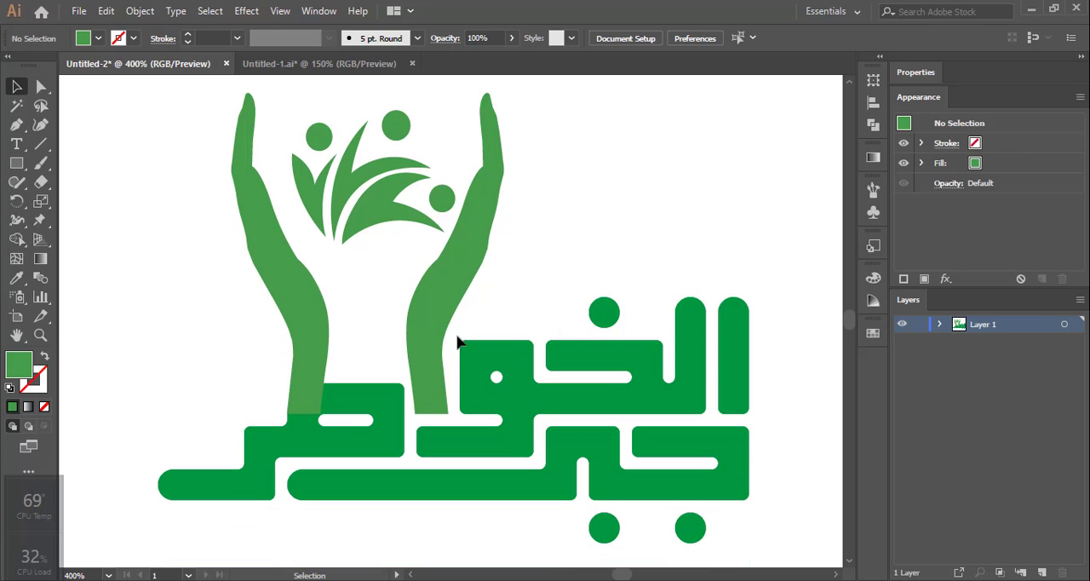
Unite the left arm with the letter beneath it using Pathfinder
click(328, 399)
shift+click(390, 415)
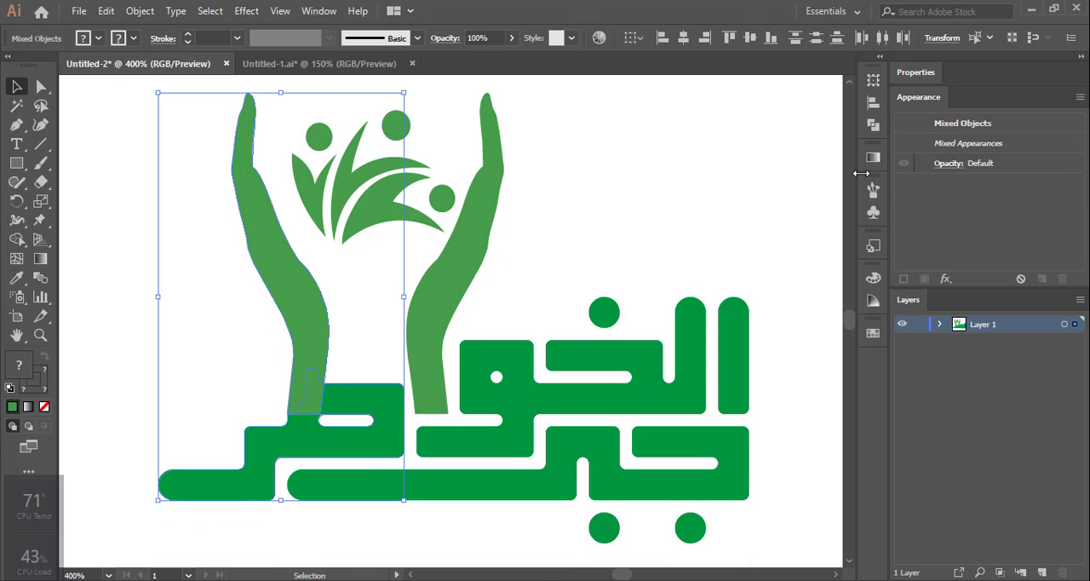
click(873, 123)
click(686, 116)
click(569, 198)
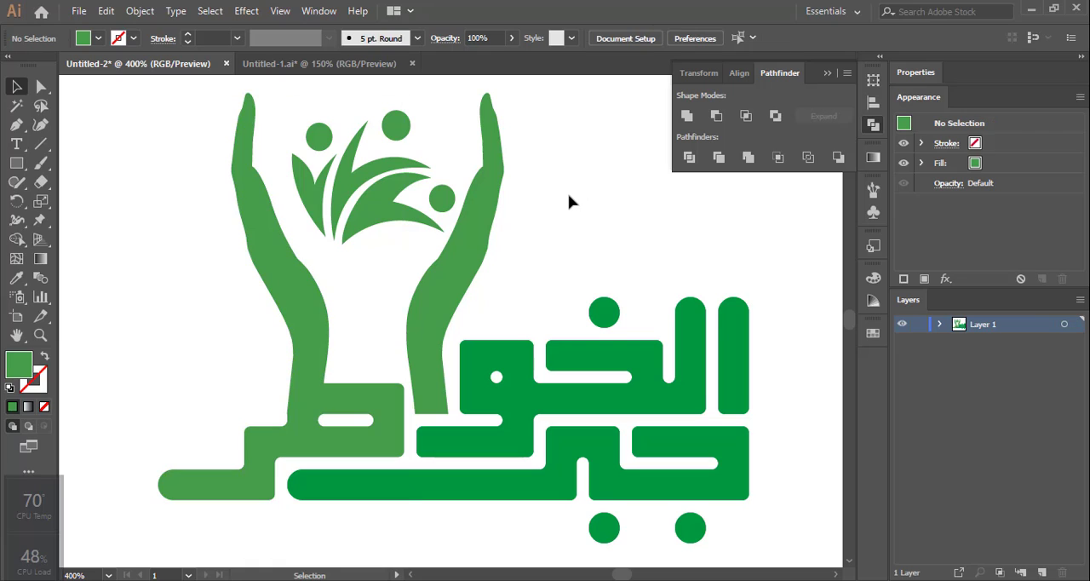
scroll(439, 321, down, 2)
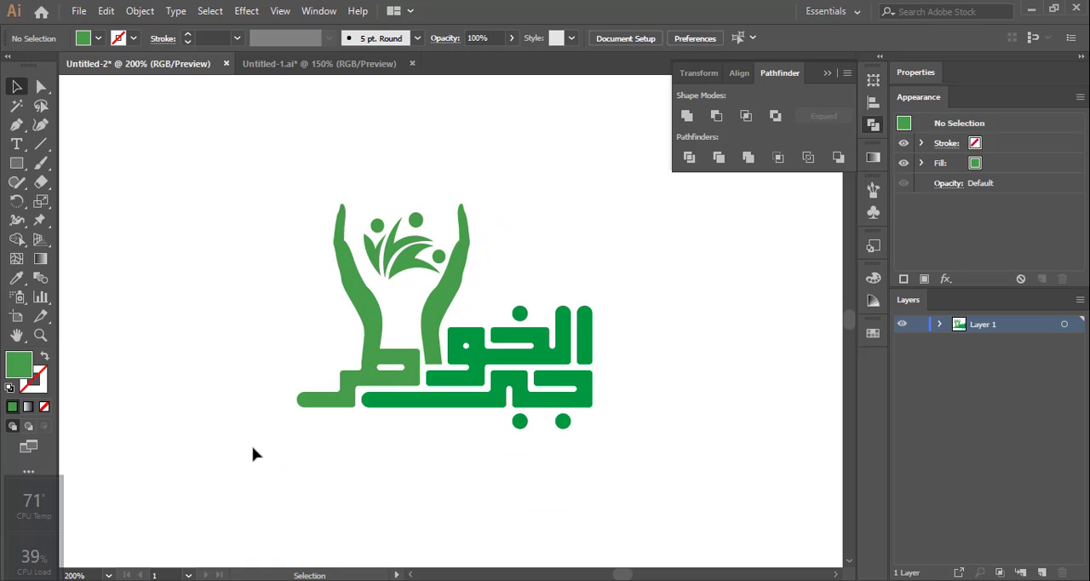
drag(253, 448, 634, 176)
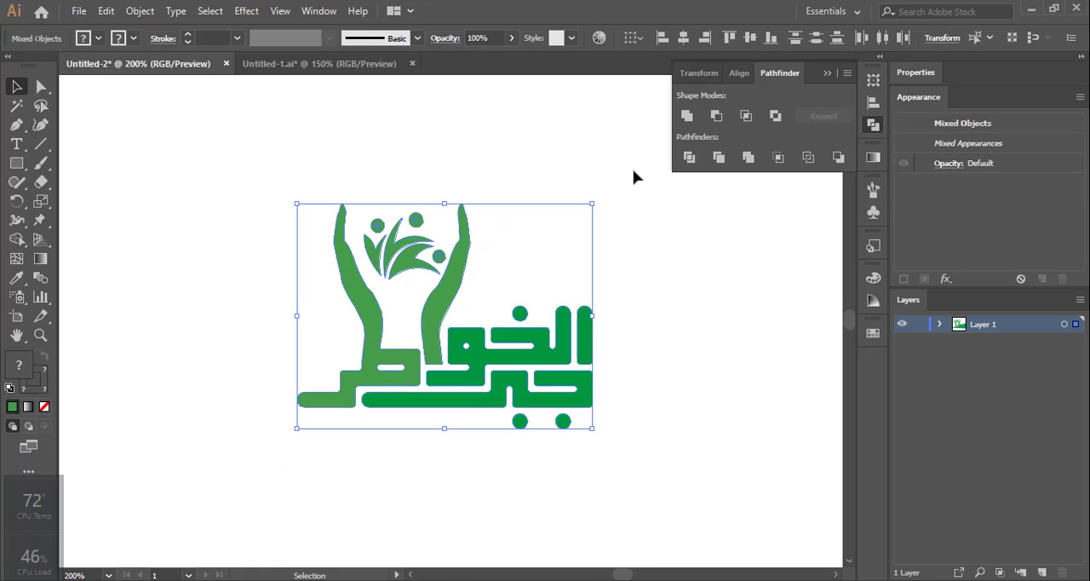
key(a)
key(v)
double_click(21, 375)
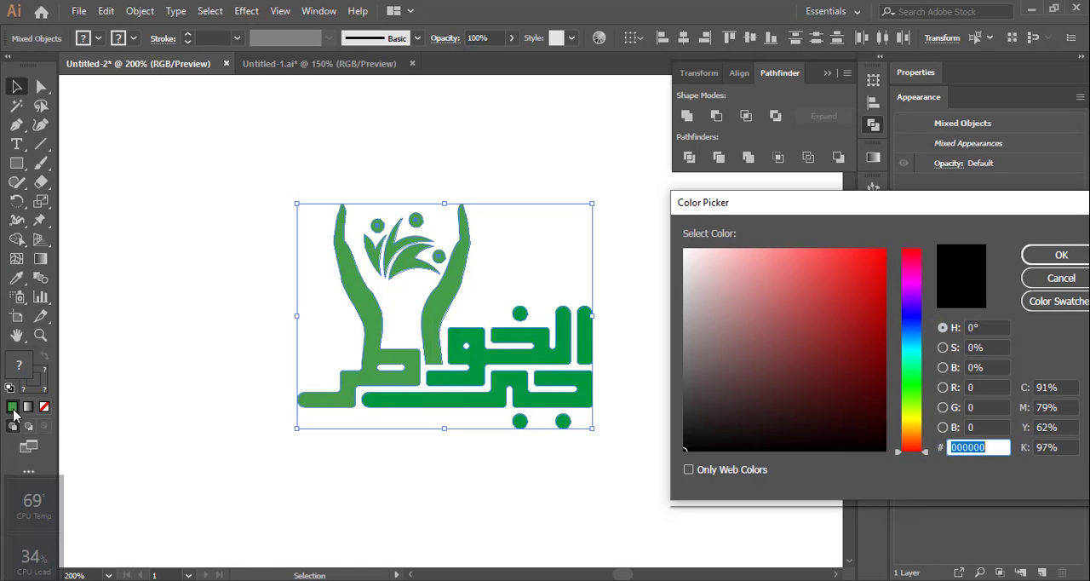
click(1062, 278)
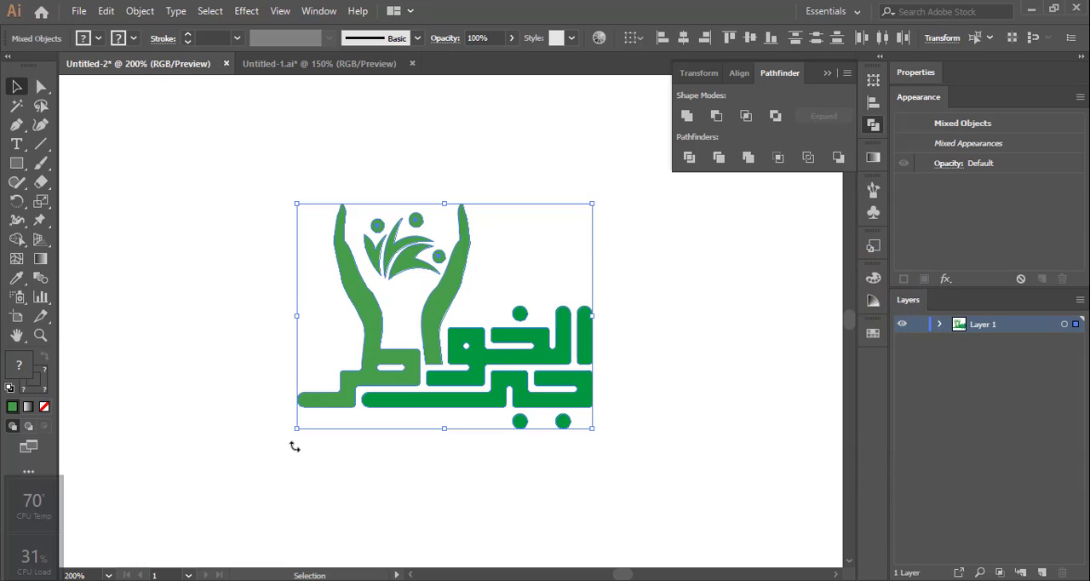
click(245, 466)
Undo the union of the left arm with its letter and the last enlargement of the plant
key(ctrl+z)
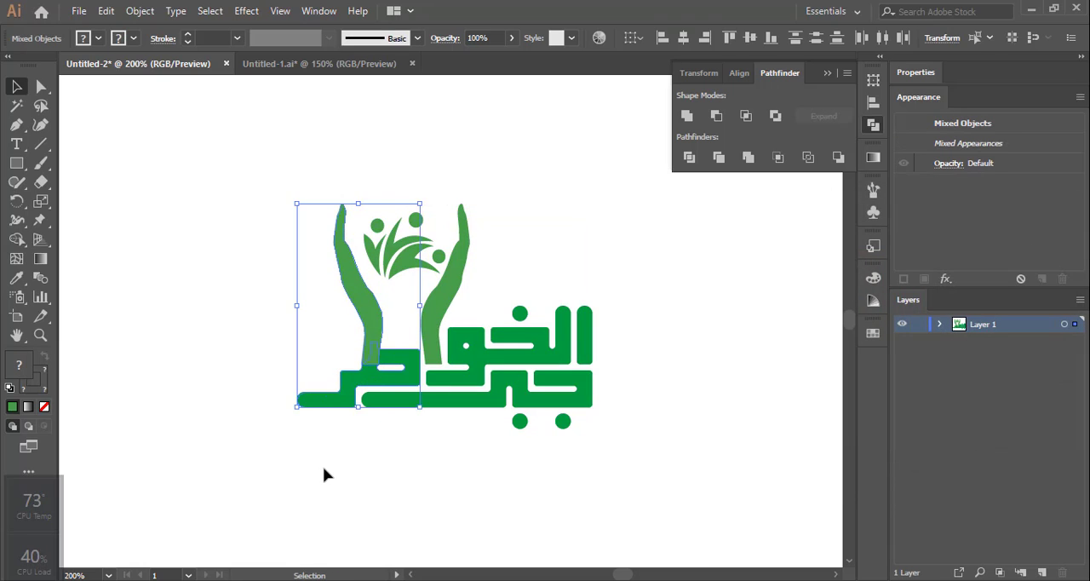
key(ctrl+z)
key(ctrl+z)
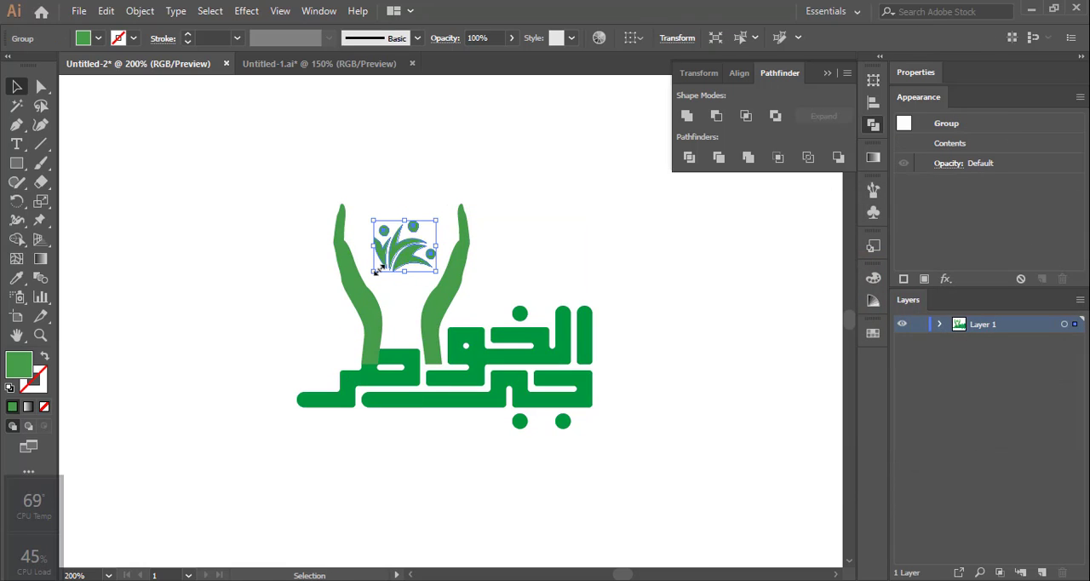
Enlarge the plant group proportionally to nearly fill the gap between the hands and nudge it slightly left
drag(376, 271, 359, 288)
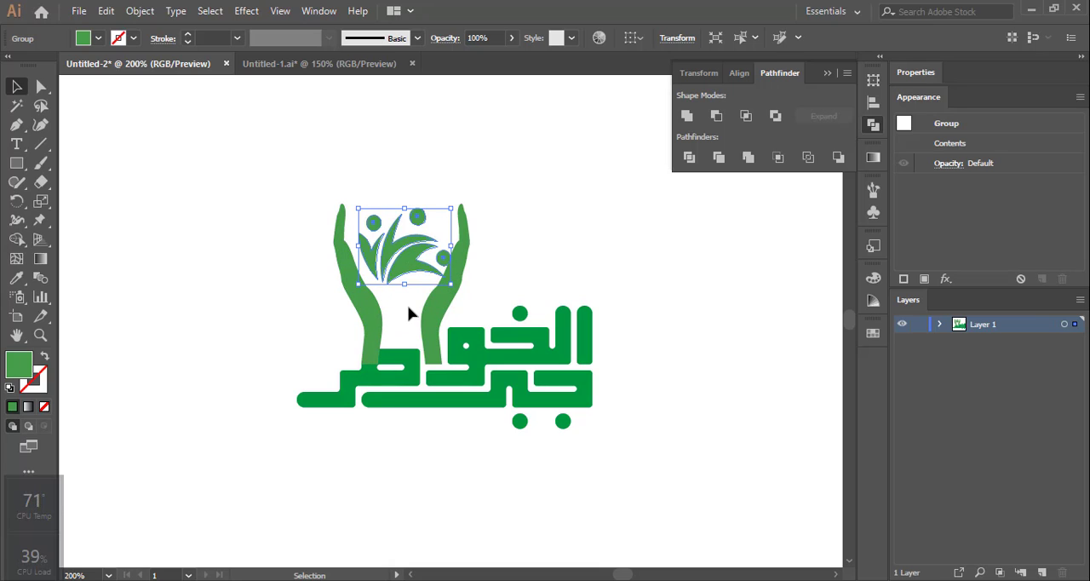
key(Left)
key(Left)
click(299, 345)
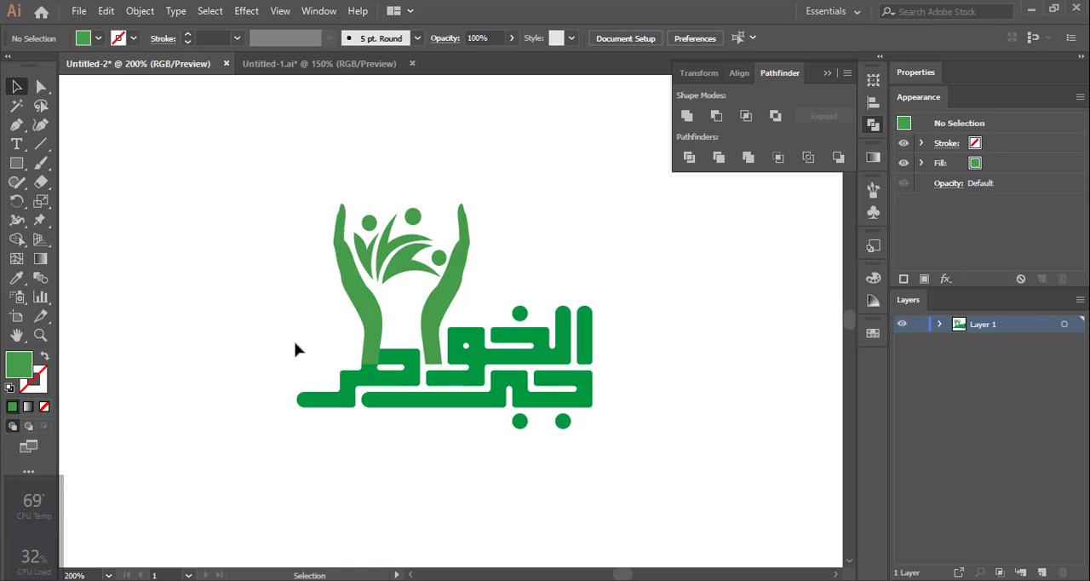
Unite the left arm with the letter beneath it using Pathfinder
drag(241, 463, 367, 322)
shift+click(366, 322)
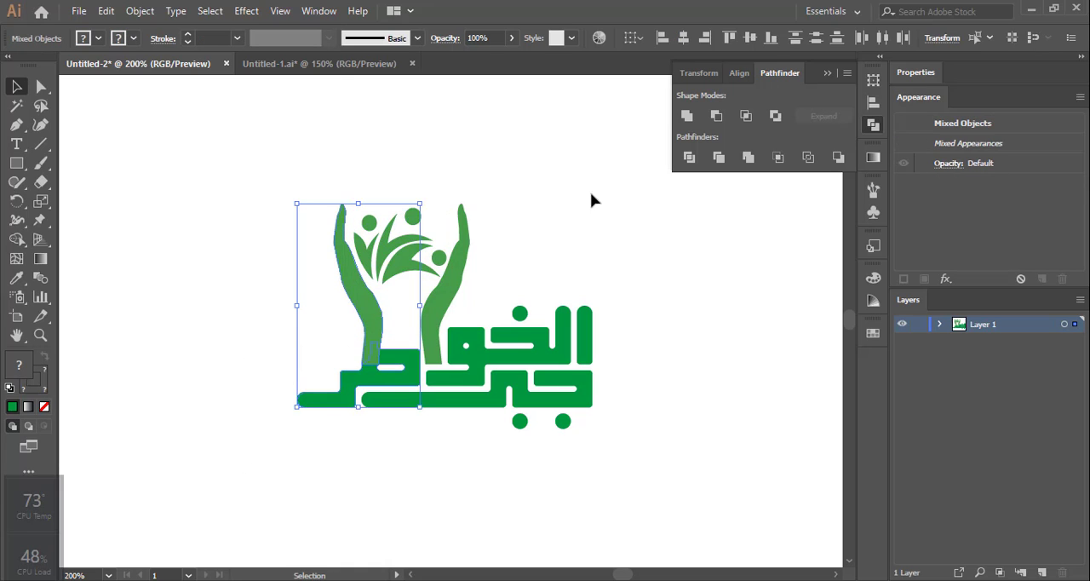
click(686, 116)
click(539, 282)
scroll(539, 282, up, 1)
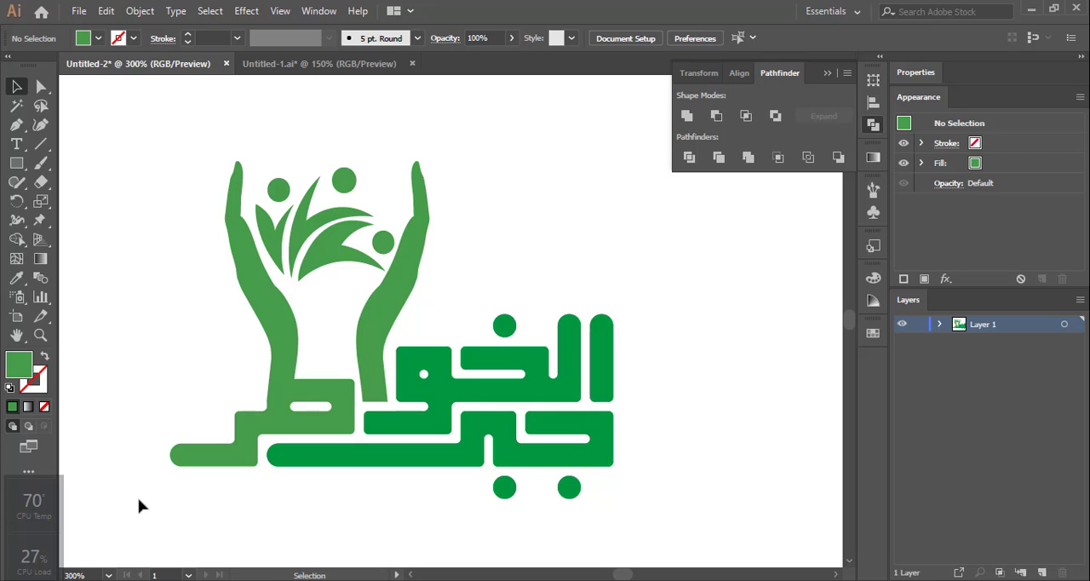
Select the whole logo and fill it with the default white-to-black linear gradient
drag(138, 500, 628, 128)
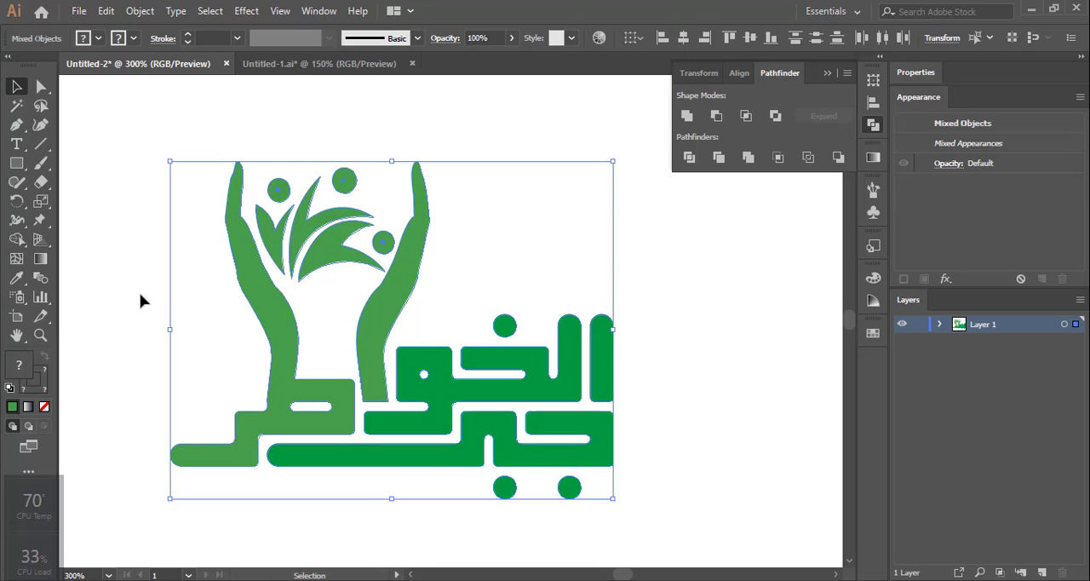
click(28, 407)
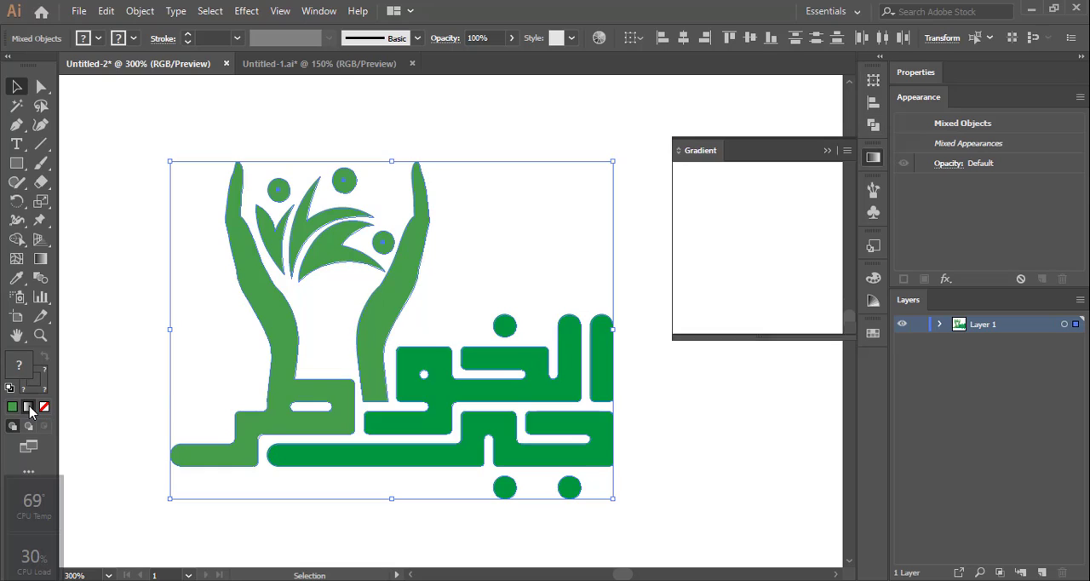
click(707, 179)
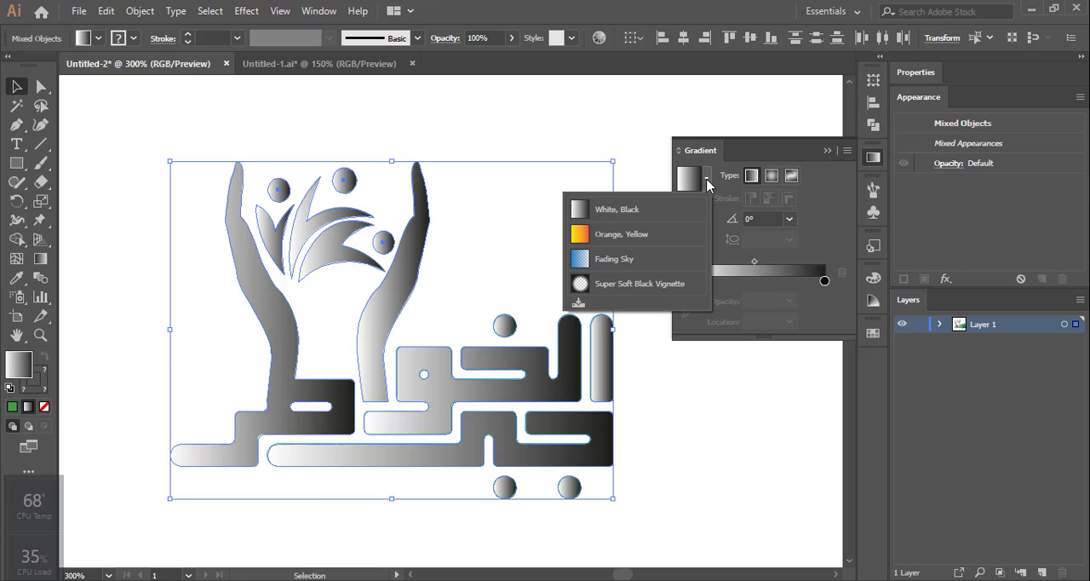
click(840, 303)
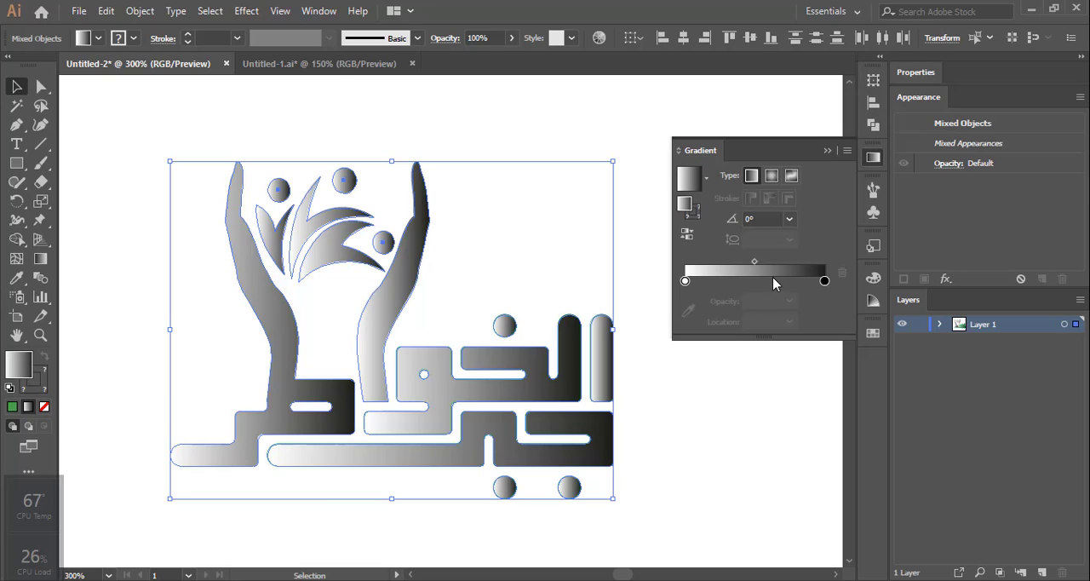
Set both end stops of the gradient to the bright green swatch C=75 M=0 Y=100 K=0, trying darker greens for the final stop
double_click(686, 282)
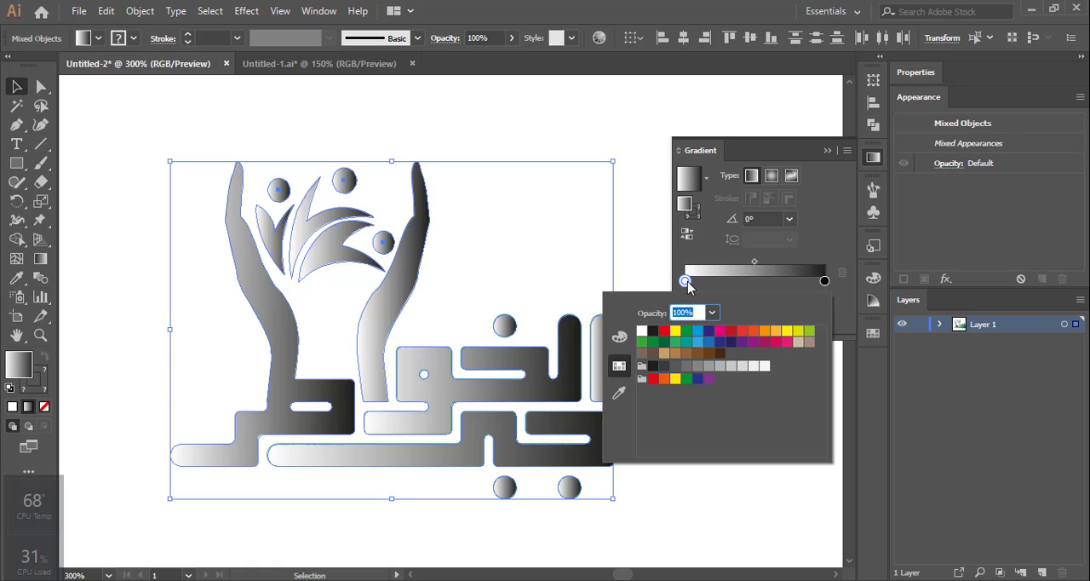
click(645, 345)
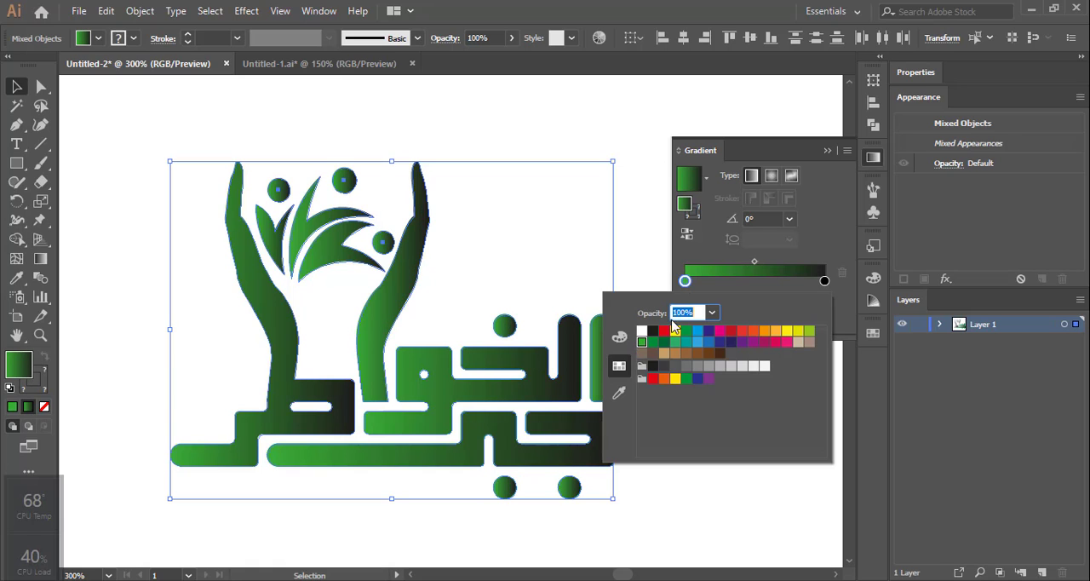
click(824, 282)
double_click(824, 282)
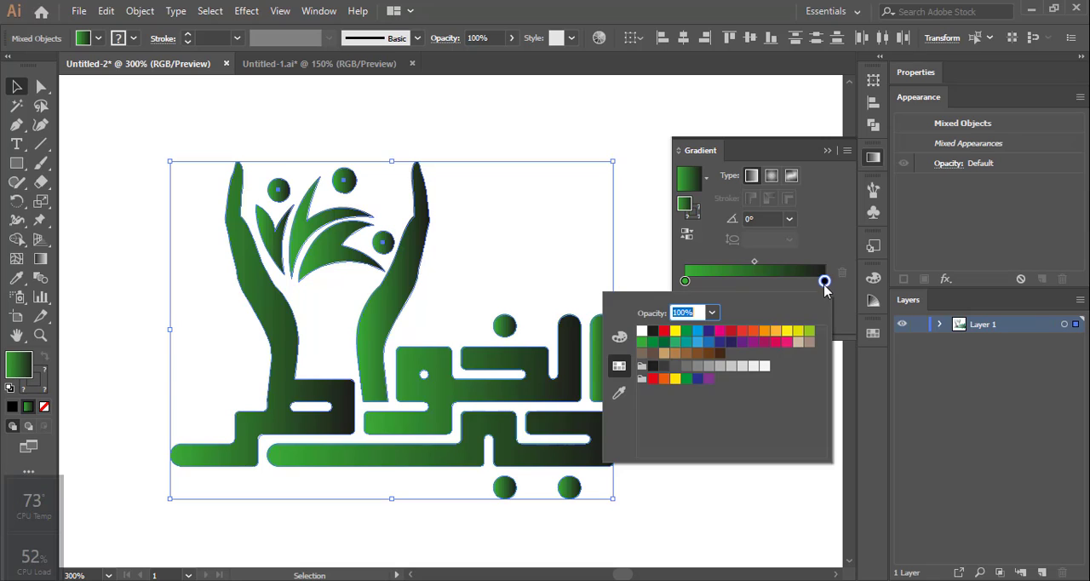
click(667, 351)
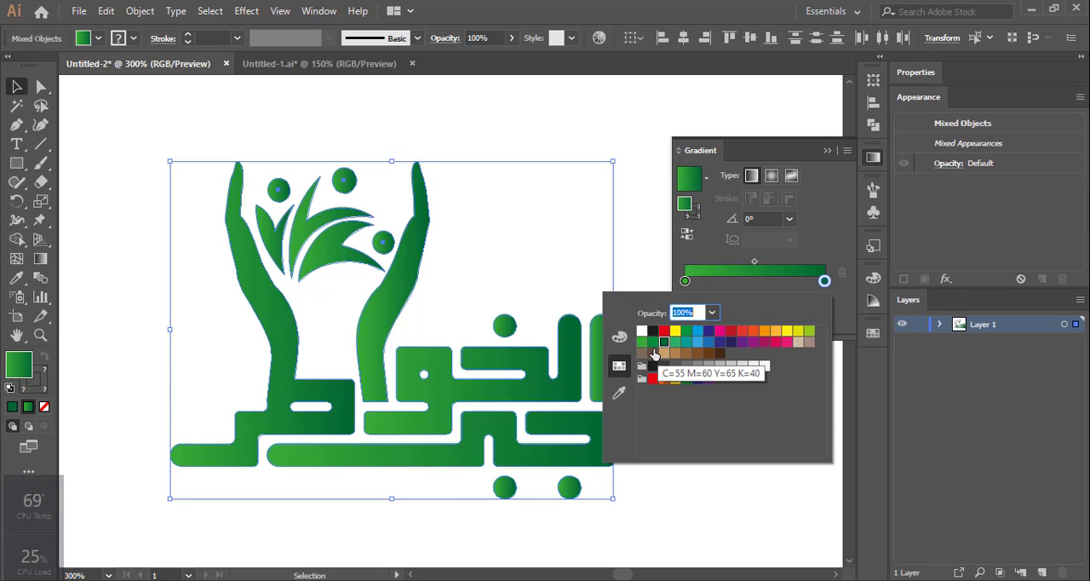
click(654, 354)
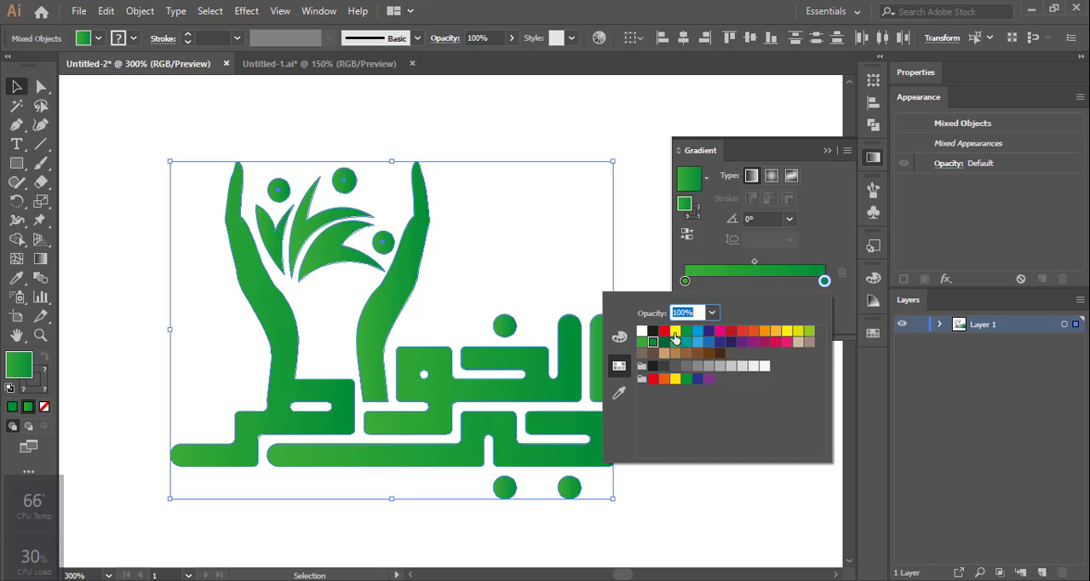
click(644, 343)
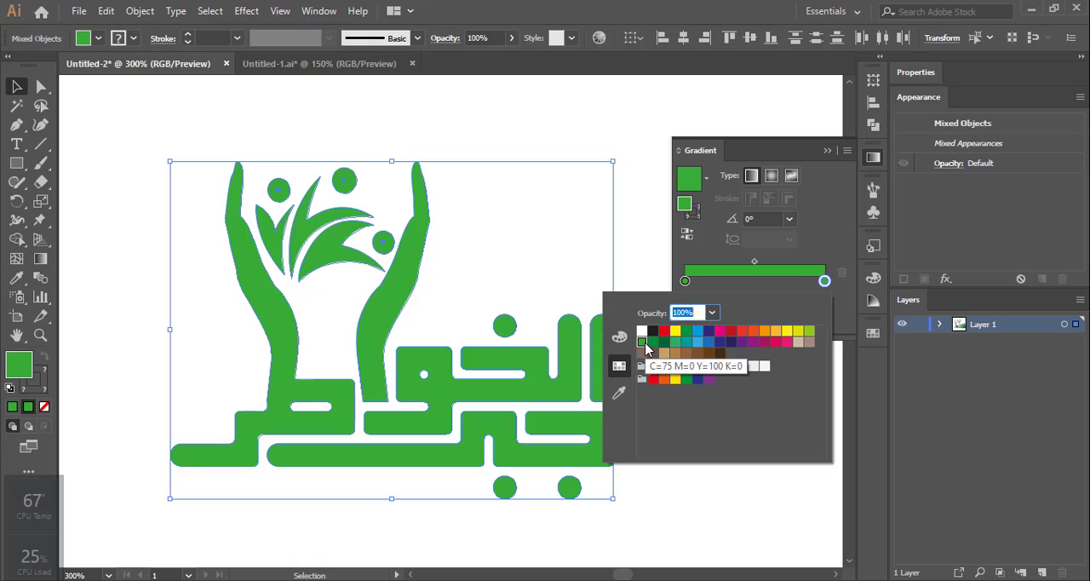
Add a third bright green stop slightly past the middle of the gradient, keeping a stop at each end
click(824, 281)
drag(825, 288, 762, 281)
drag(684, 283, 827, 289)
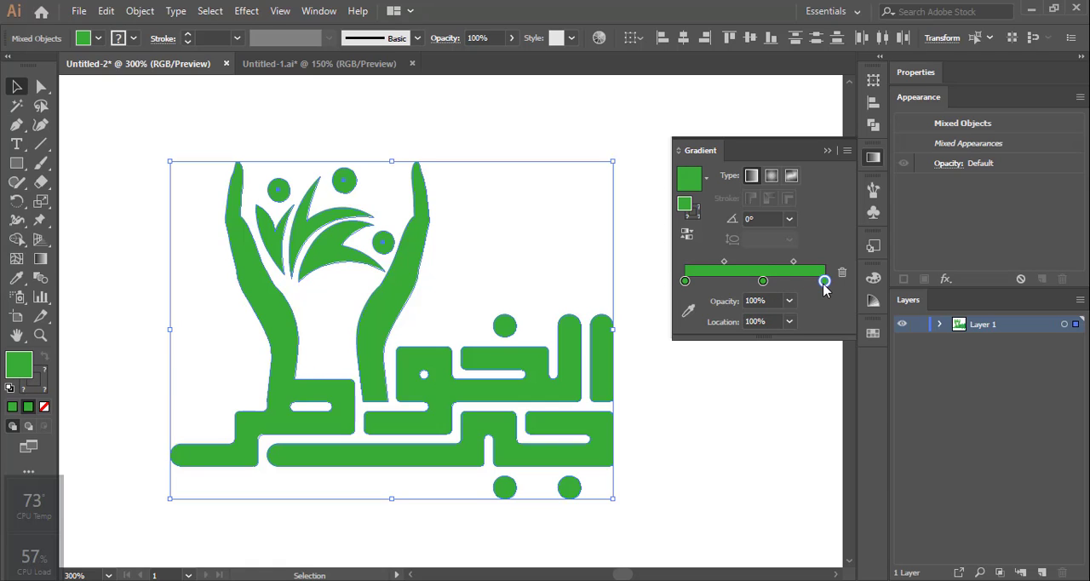
Recolour the first and last gradient stops with the dark green swatch, leaving the middle stop bright green
double_click(825, 282)
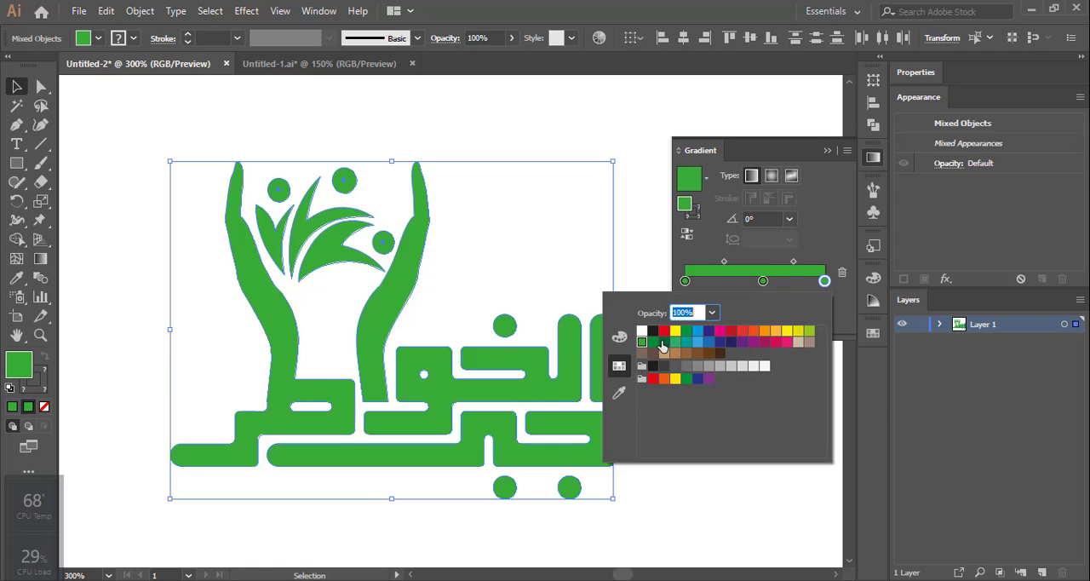
click(654, 343)
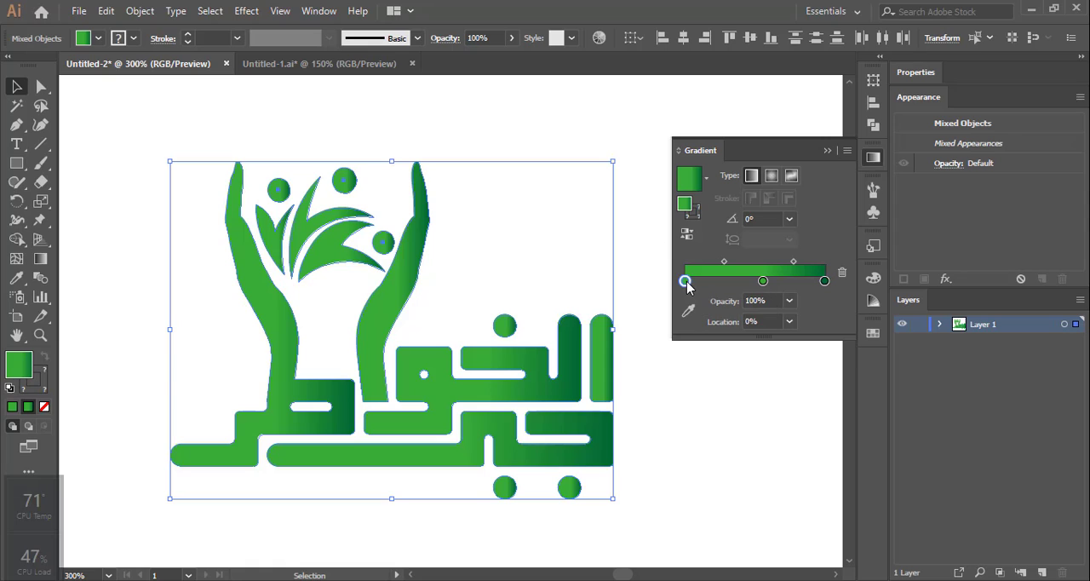
double_click(685, 282)
click(666, 345)
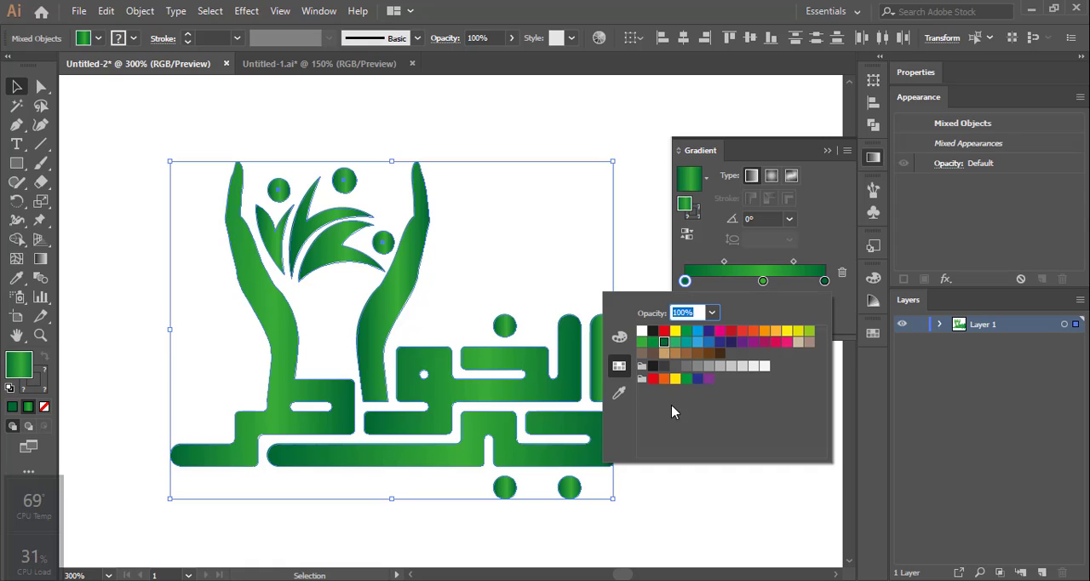
Group the whole logo and run the gradient diagonally across it at 30° from lower left to upper right, then deselect it
key(a)
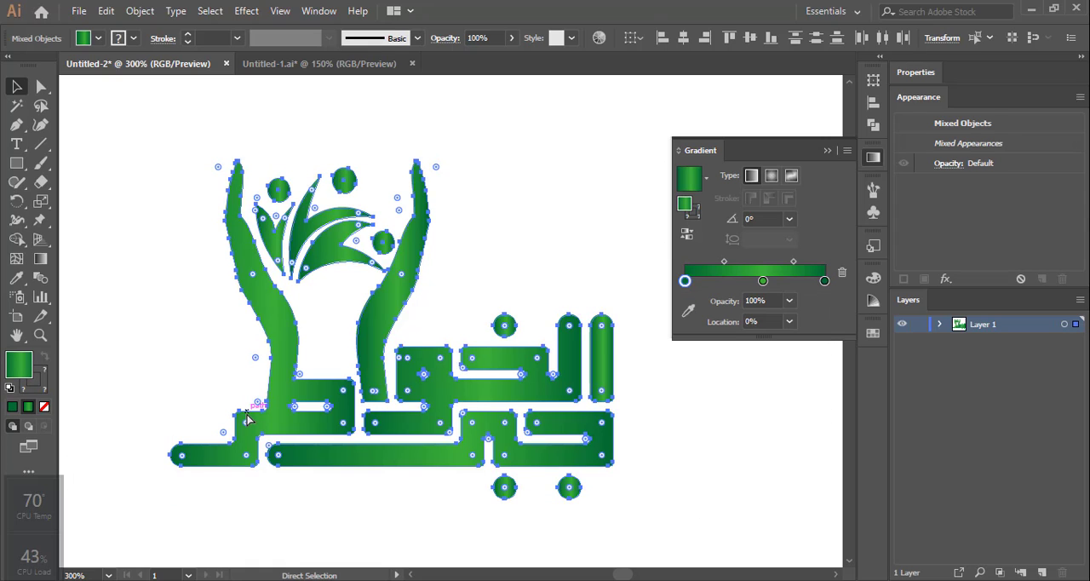
key(v)
click(40, 258)
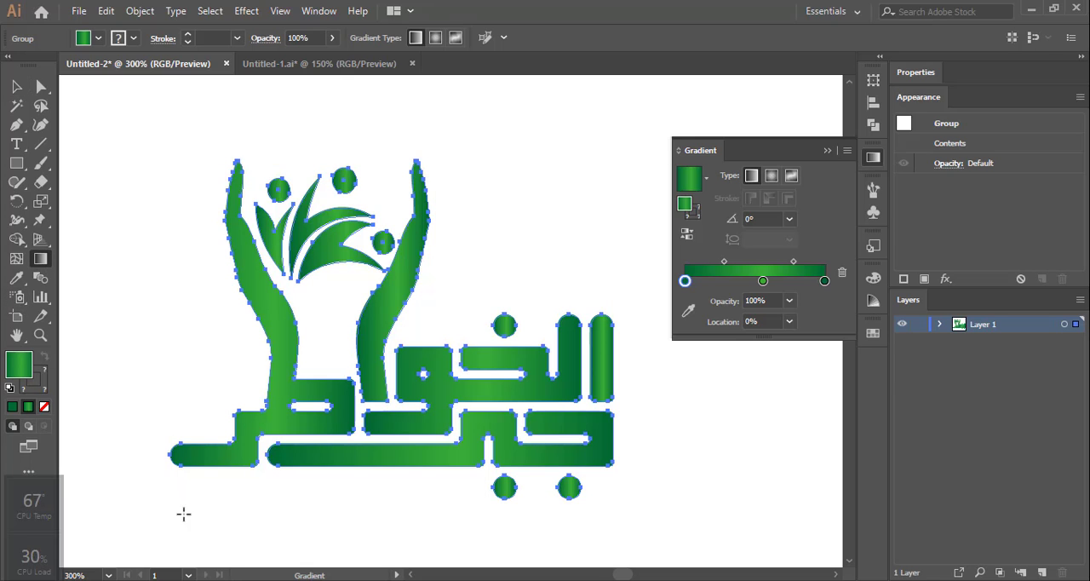
drag(184, 514, 550, 290)
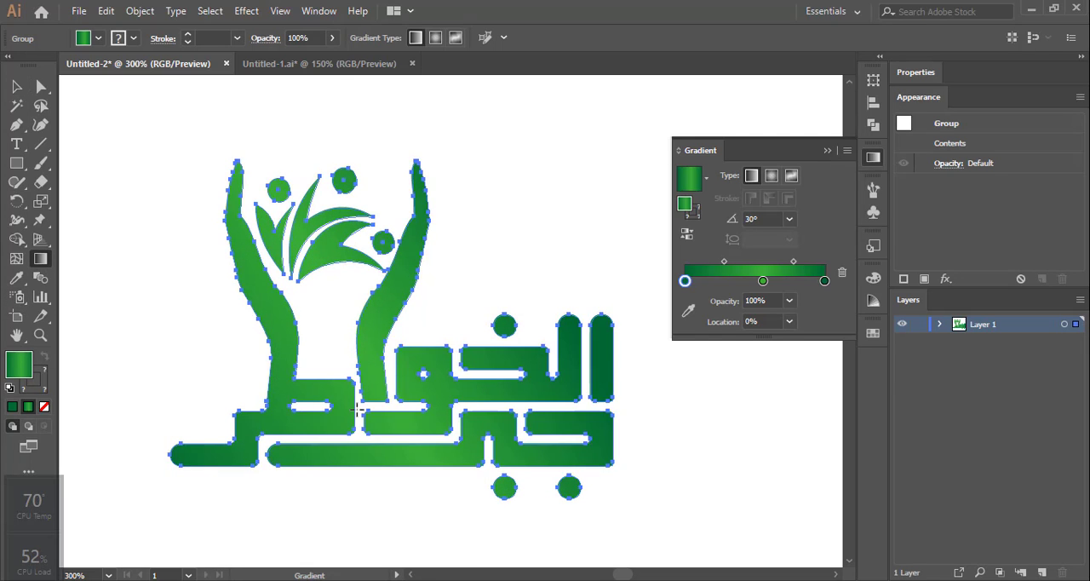
scroll(357, 411, down, 2)
key(v)
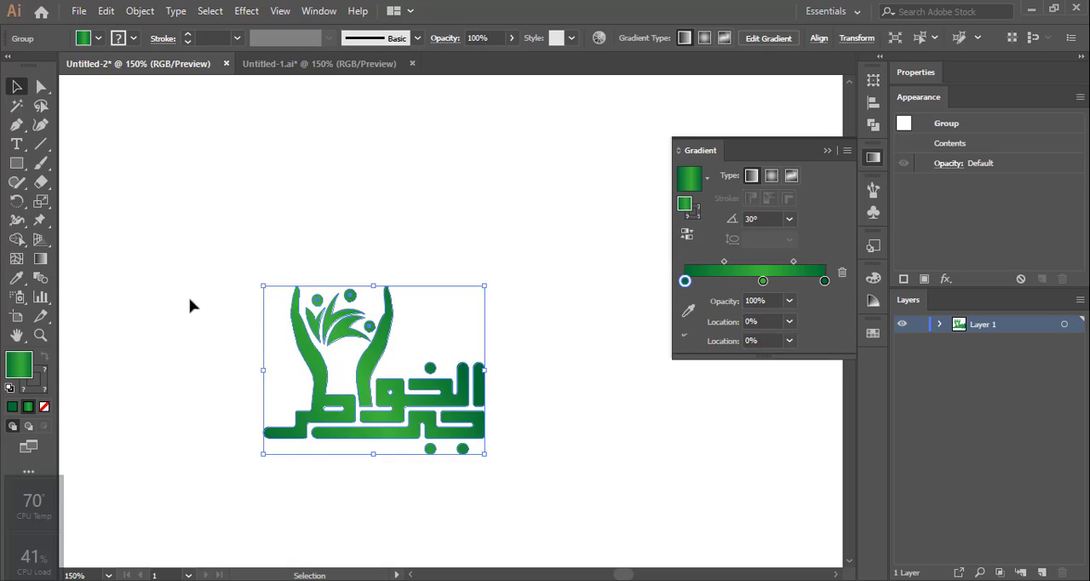
click(190, 304)
Examine the gradient across the arms, plant and lettering, and hide the gradient settings
scroll(311, 303, up, 2)
scroll(311, 303, down, 3)
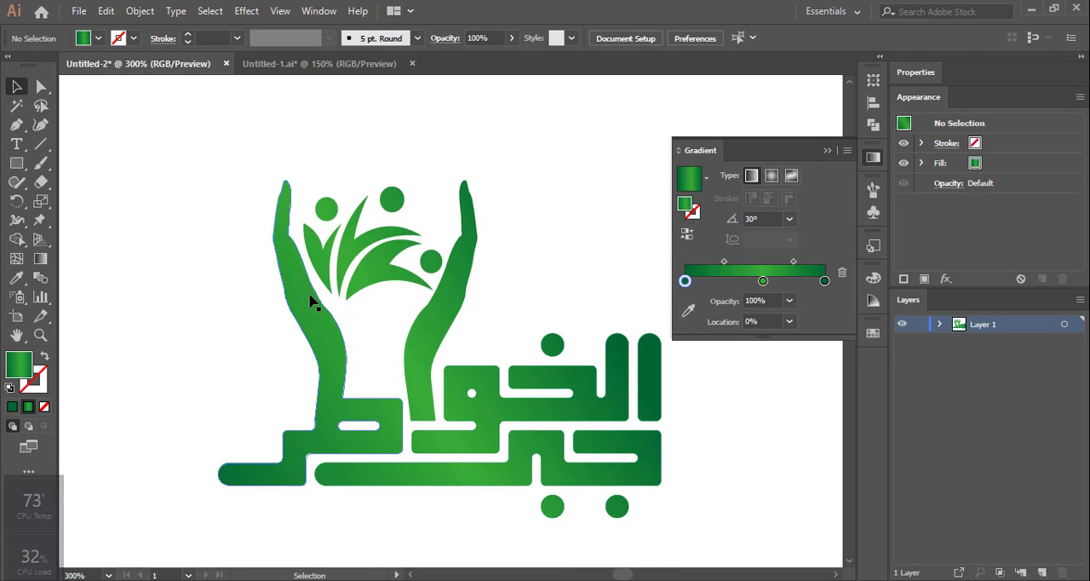
click(828, 151)
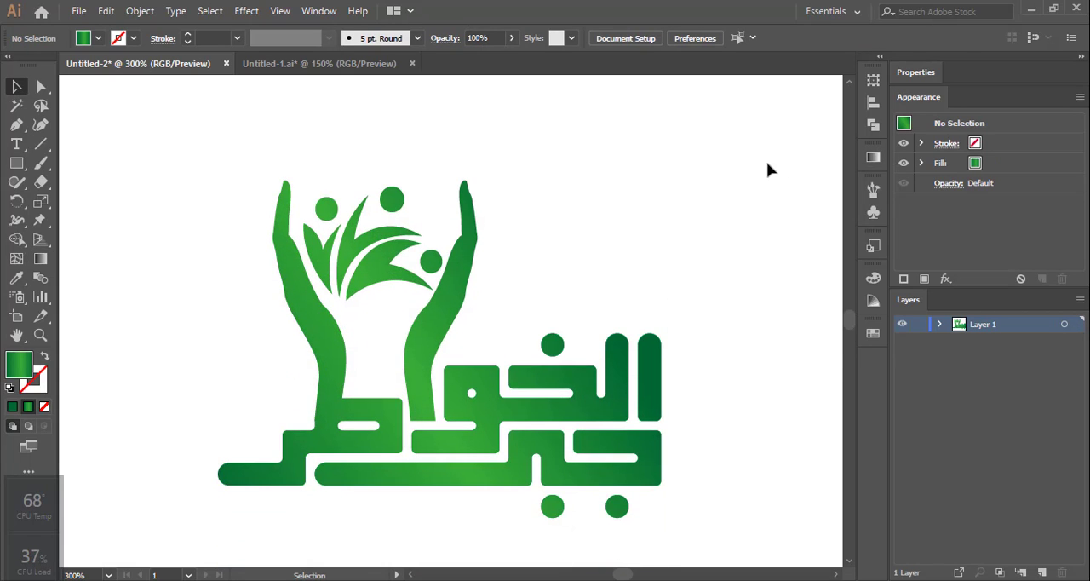
scroll(696, 270, down, 1)
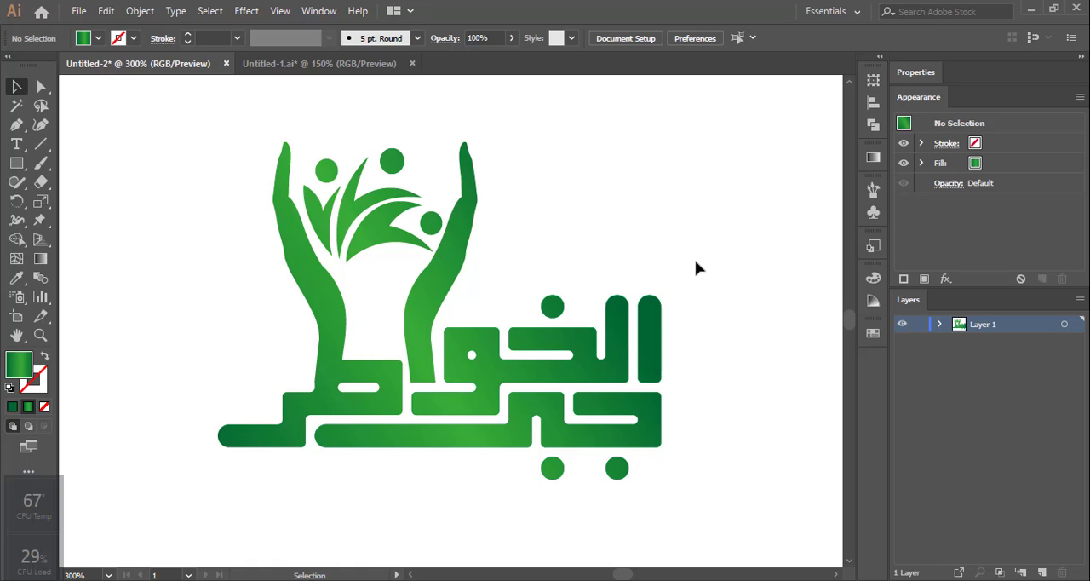